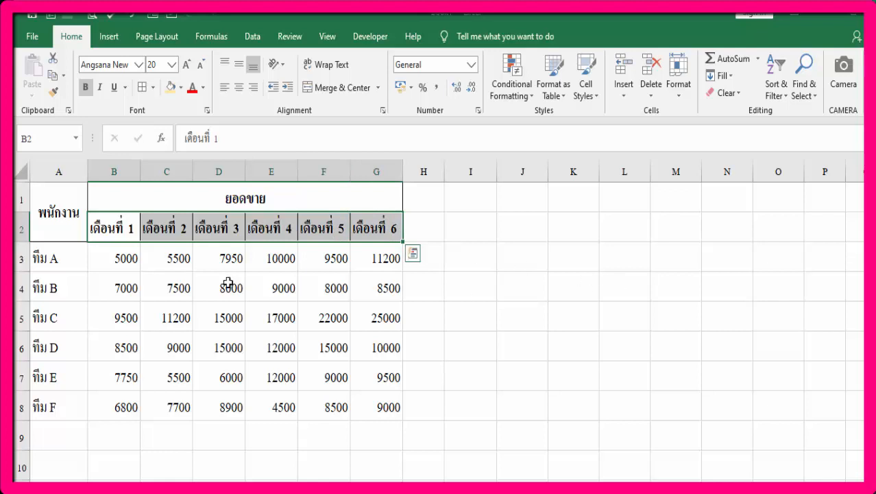
Step: Fill the table's header cells A1:G2 with a medium gold theme colour
left_click_drag(47, 200, 382, 230)
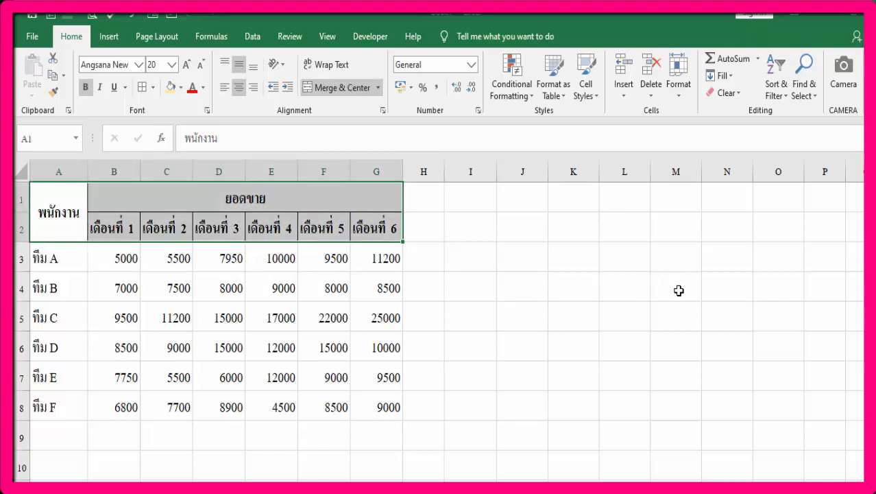
left_click(181, 87)
left_click(247, 151)
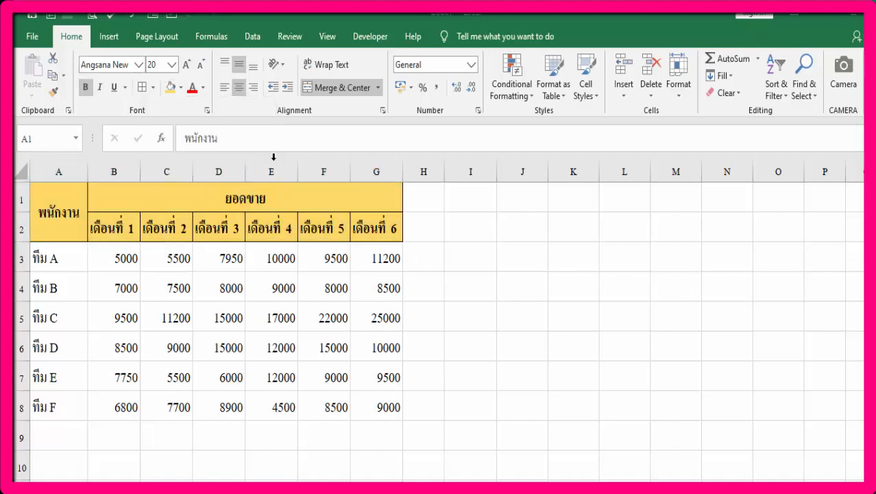
left_click(747, 281)
Step: Fill the team data range A3:G8 with a lighter gold shade than the header
left_click_drag(60, 262, 382, 404)
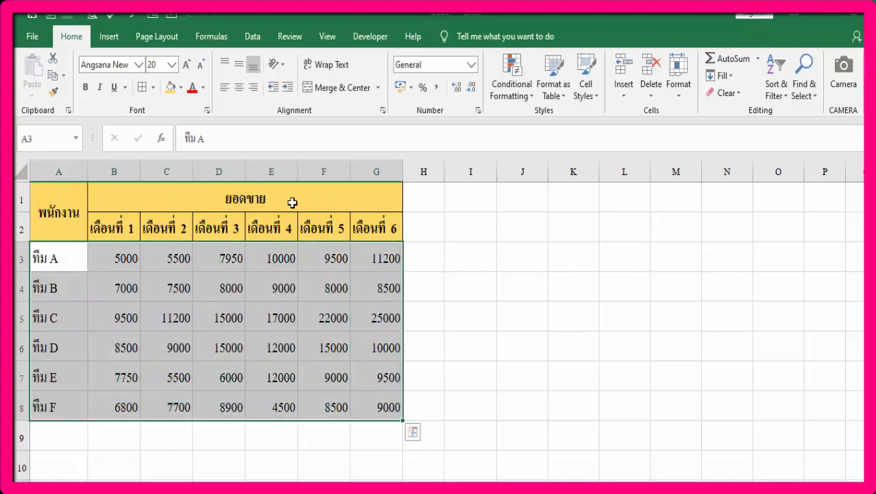
left_click(181, 88)
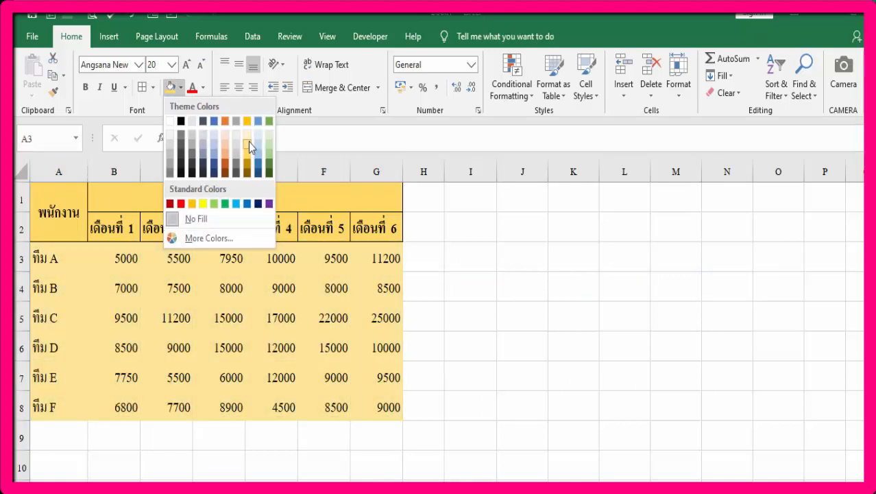
left_click(248, 142)
left_click(698, 274)
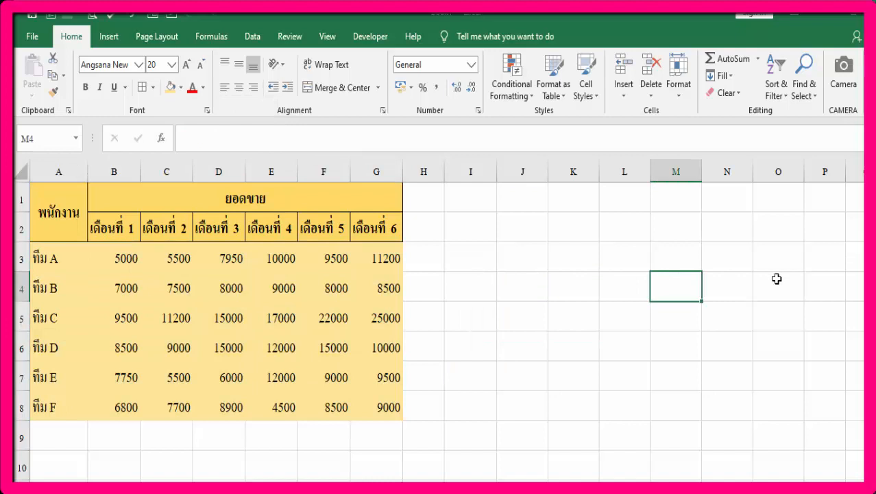
Step: Enter the label "เลือกทีม:" in cell I1
left_click(471, 198)
type("เลือ")
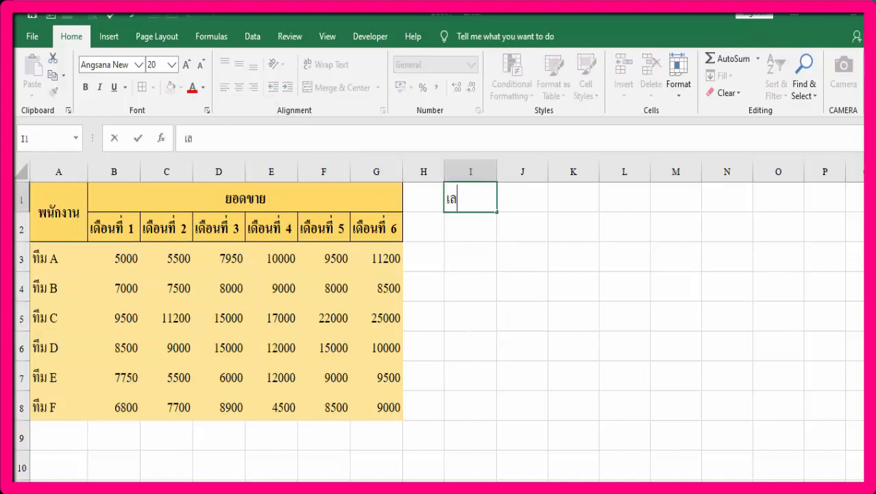
type("กที")
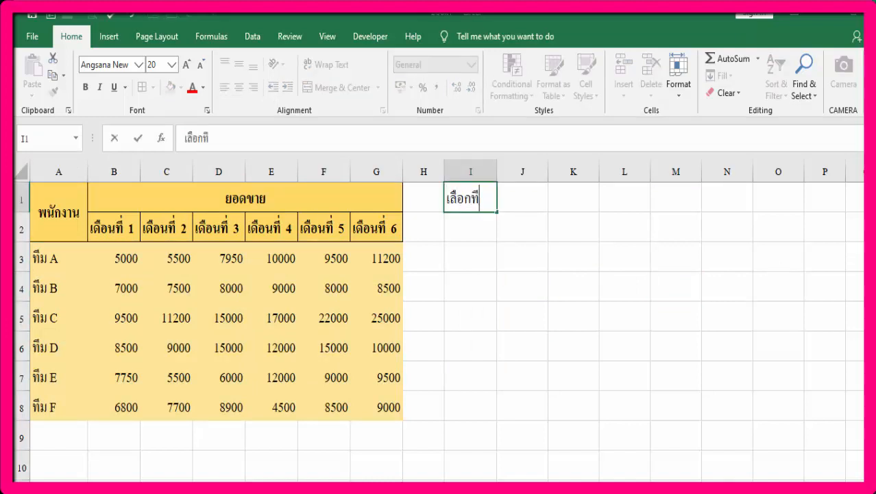
type("ม:")
key("Tab")
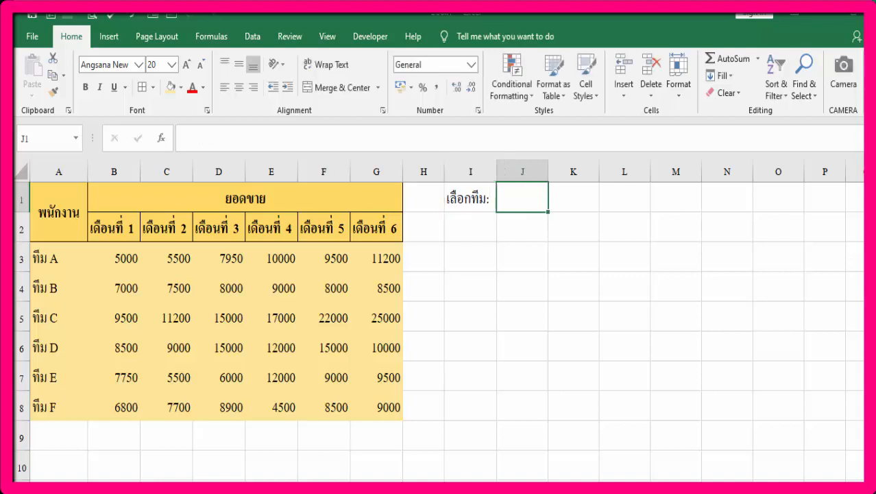
Step: Add a data validation drop-down list to cell J1 with =$A$3:$A$8 as its source, and check the list
left_click(261, 37)
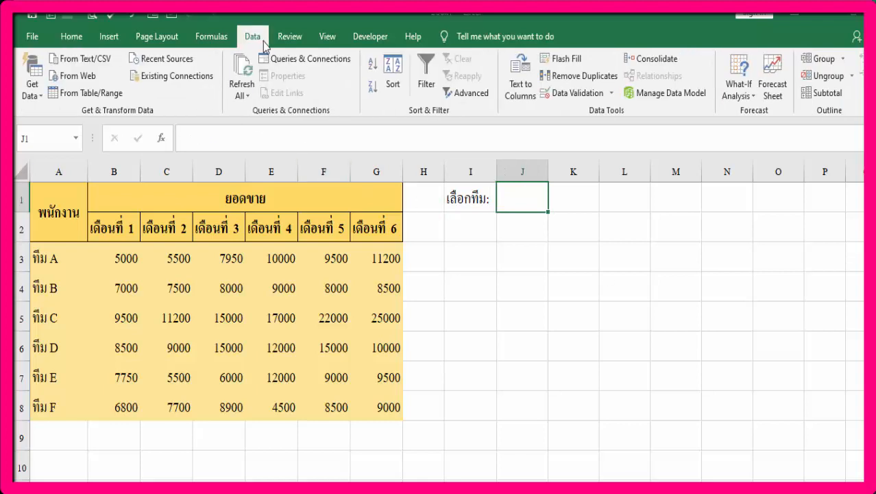
left_click(611, 93)
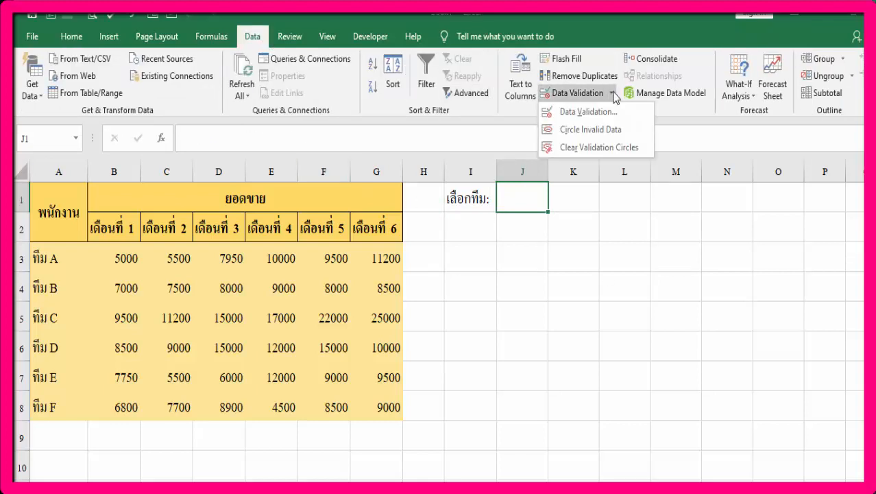
left_click(590, 113)
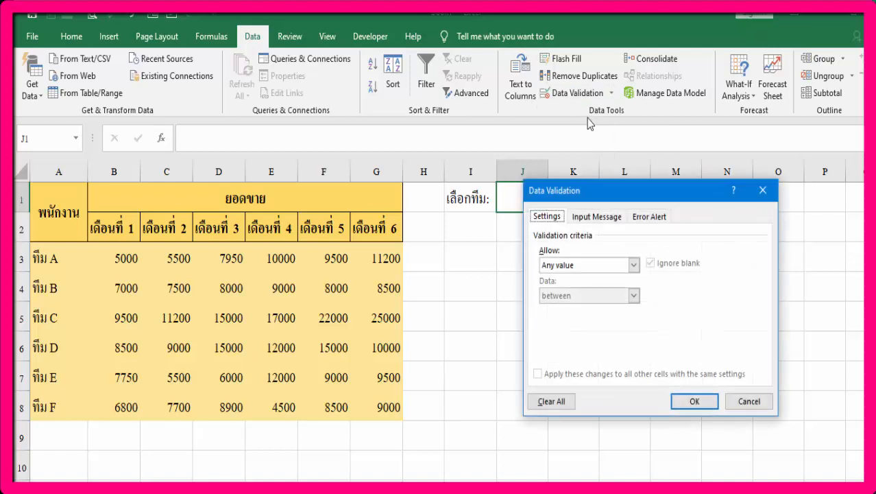
left_click_drag(683, 197, 728, 205)
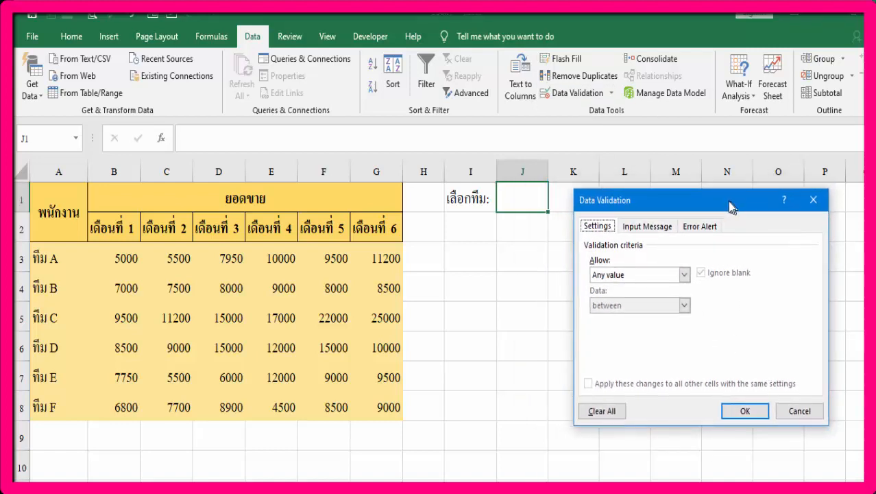
left_click(680, 273)
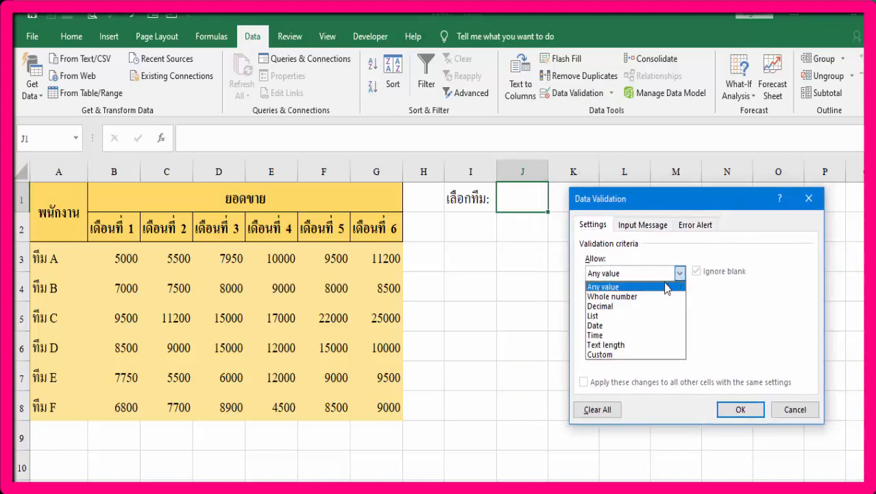
left_click(615, 315)
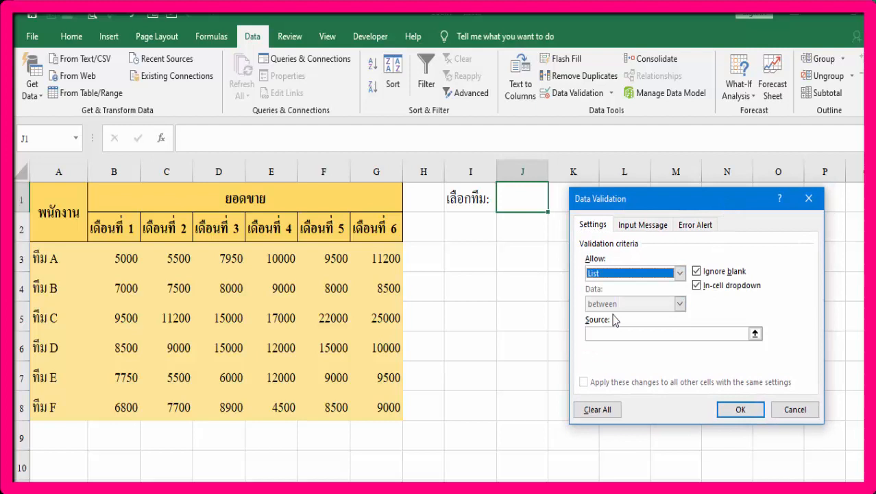
left_click(755, 334)
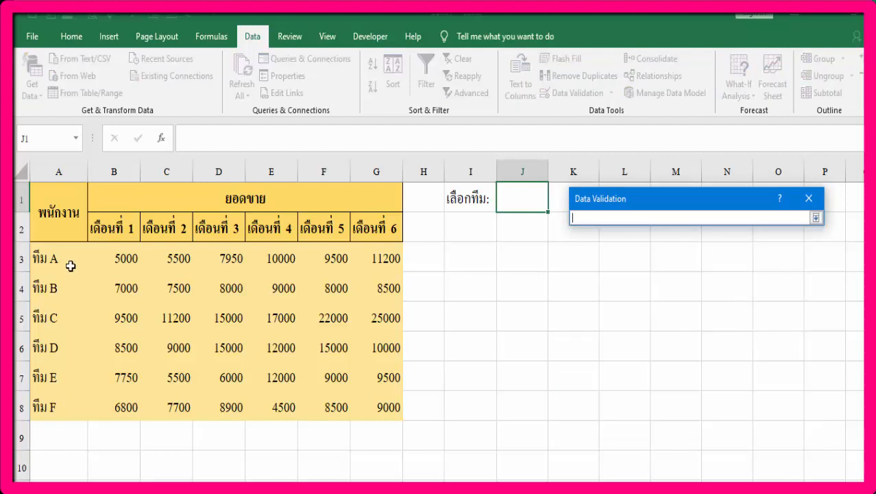
left_click_drag(65, 258, 58, 398)
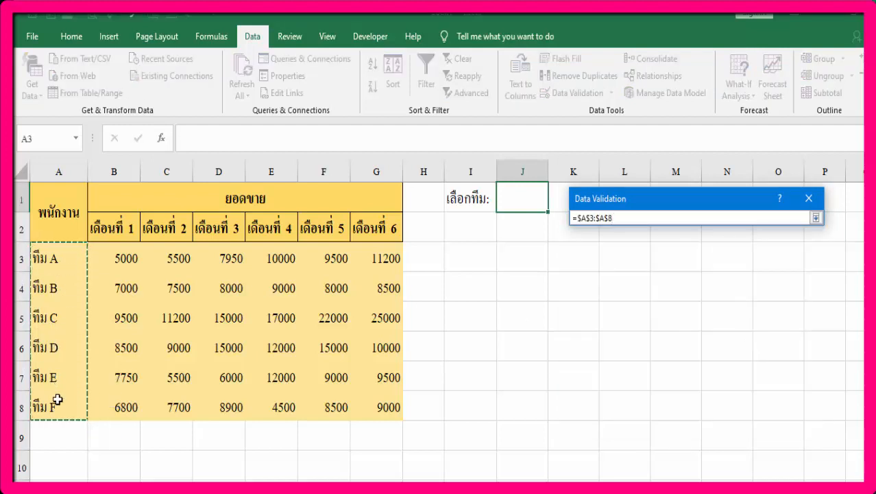
left_click(816, 217)
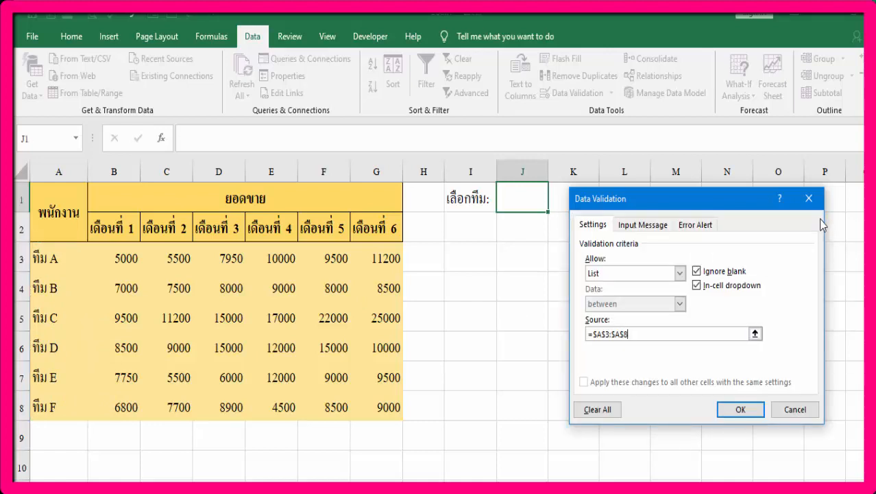
left_click(741, 410)
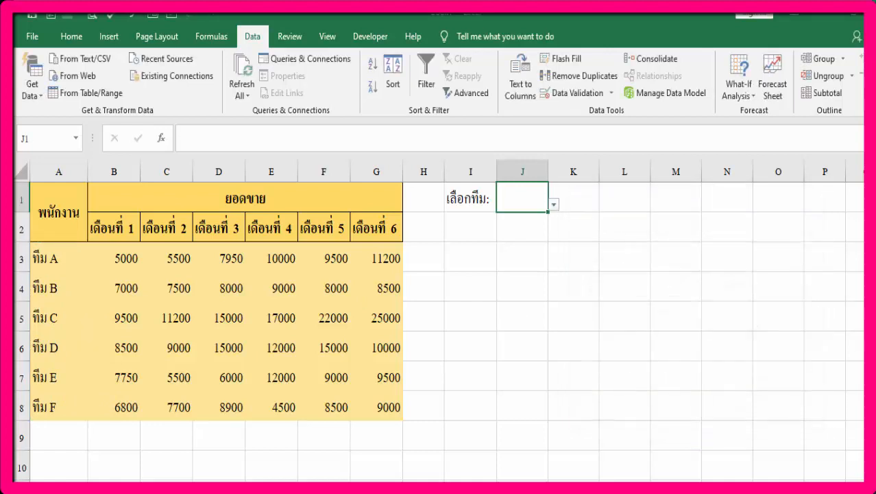
left_click(554, 205)
left_click(554, 205)
Step: Copy the month headings in B2:G2 and paste them with their formatting into J2:O2
left_click(109, 221)
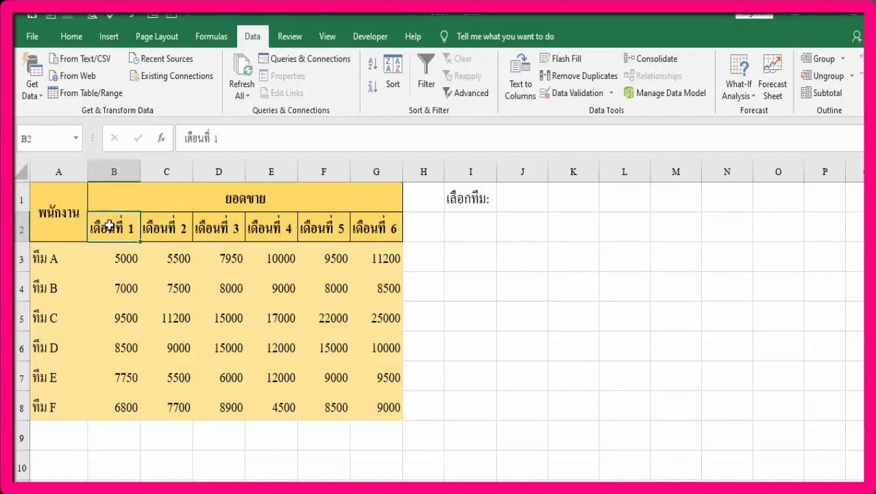
left_click_drag(130, 225, 381, 229)
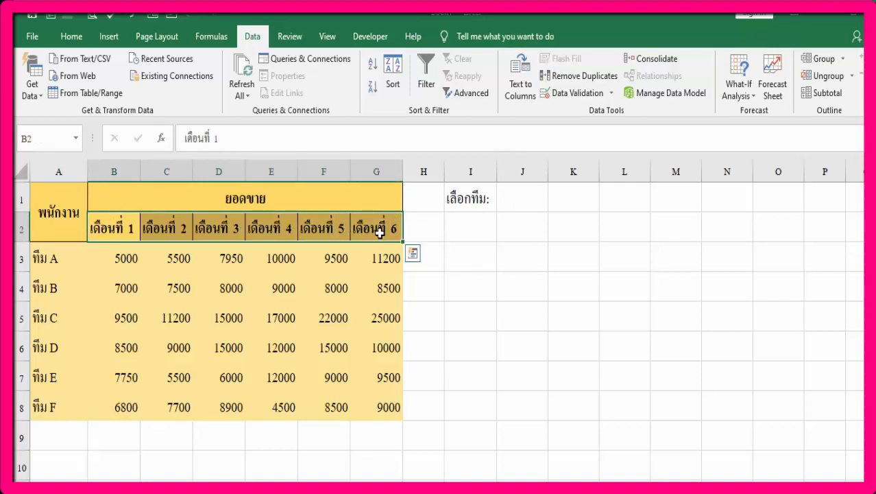
right_click(382, 235)
left_click(411, 212)
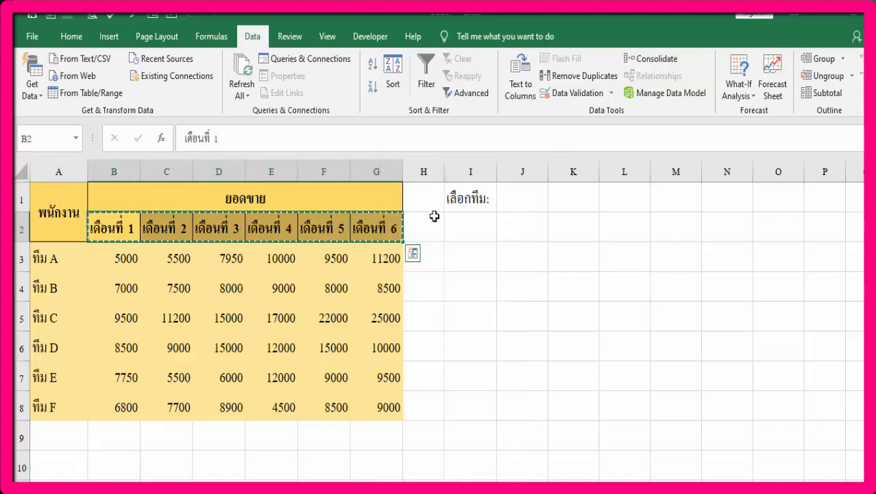
left_click(513, 235)
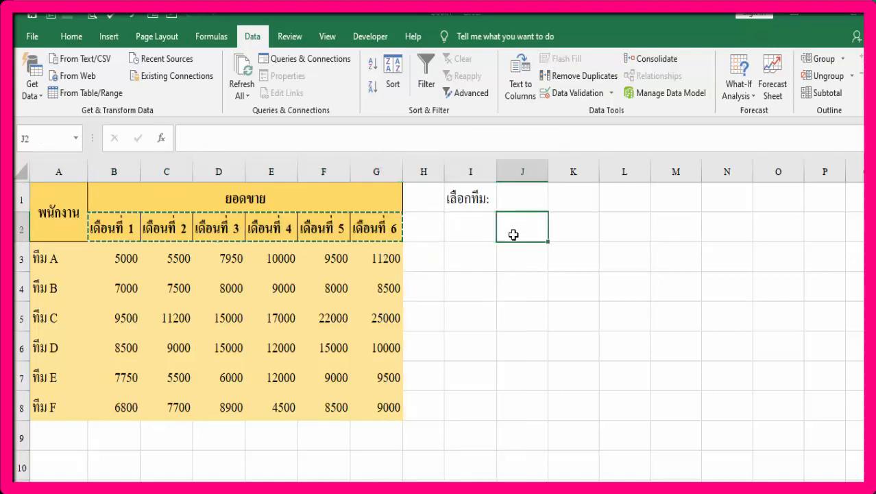
right_click(513, 236)
left_click(541, 267)
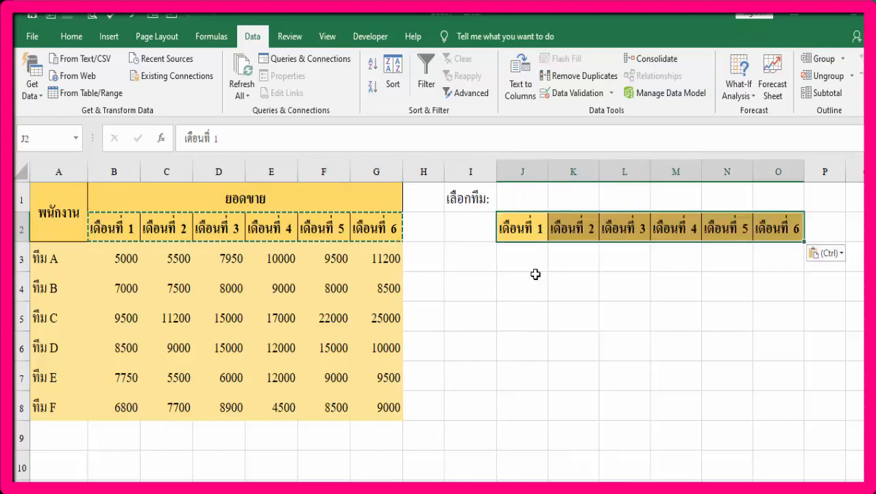
Step: Enter =VLOOKUP(J1,$A$3:$G$8,2,0) in cell J3 to look up the selected team's month 1 sales
left_click(530, 264)
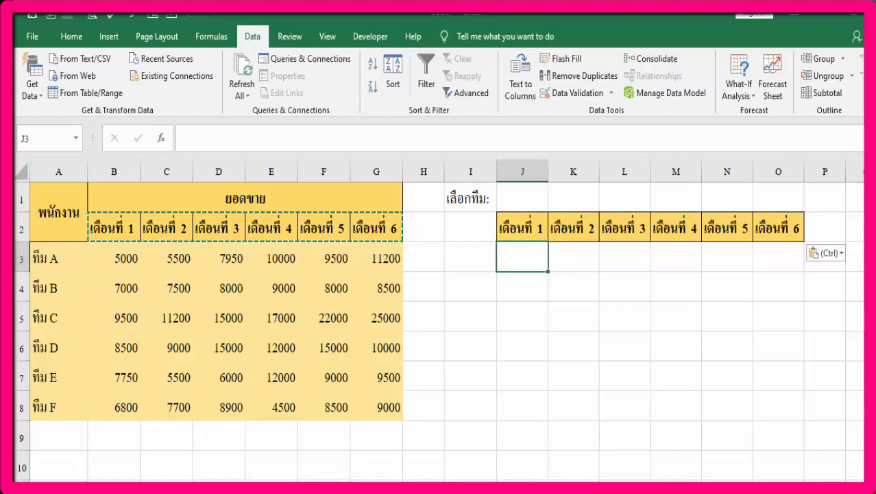
type("=")
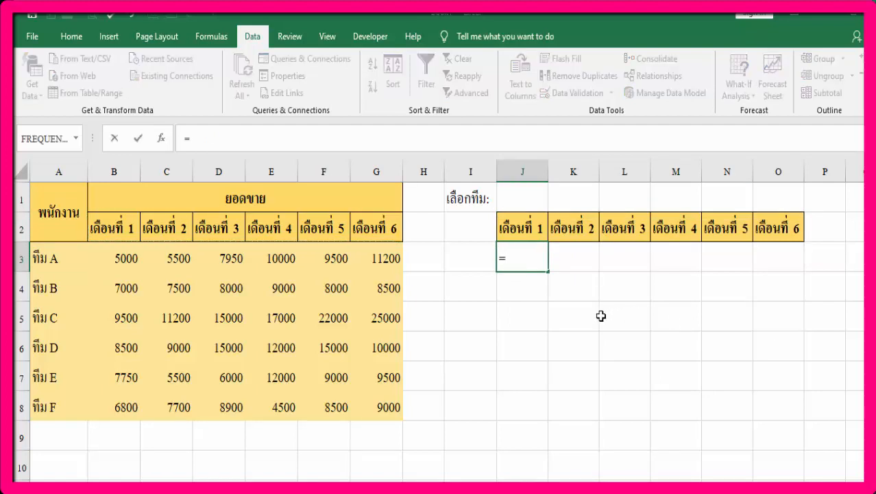
type("vl")
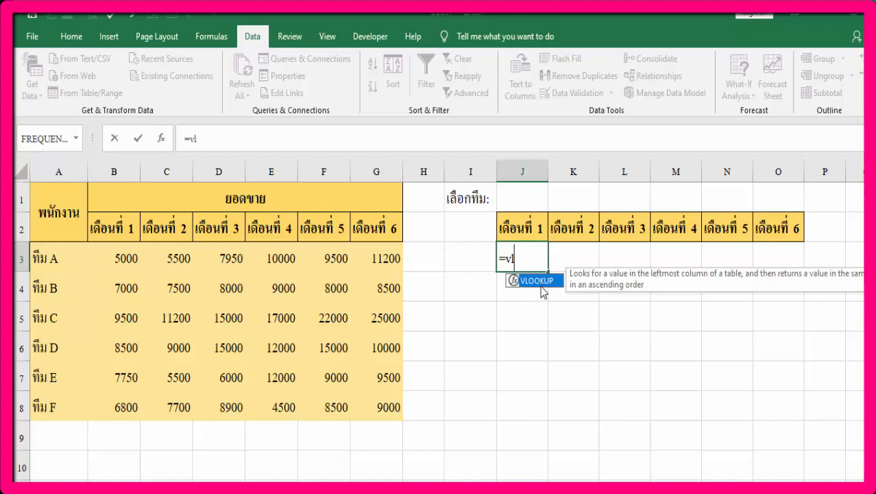
double_click(544, 288)
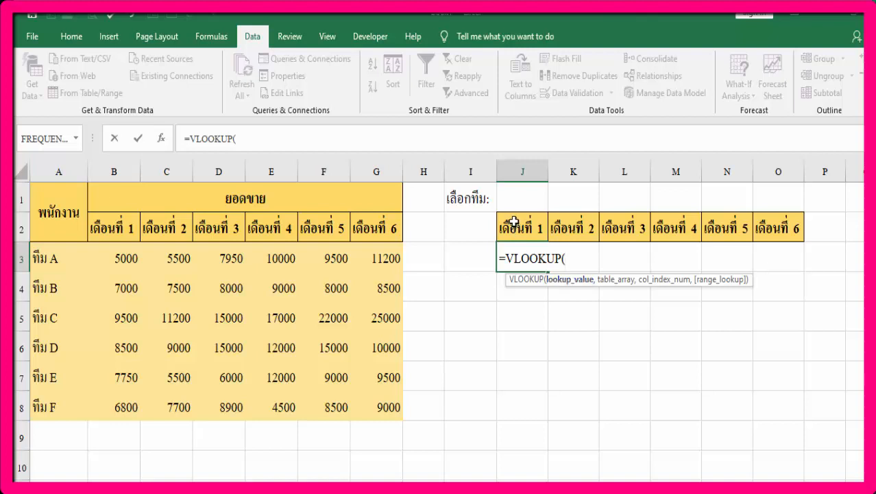
left_click(518, 199)
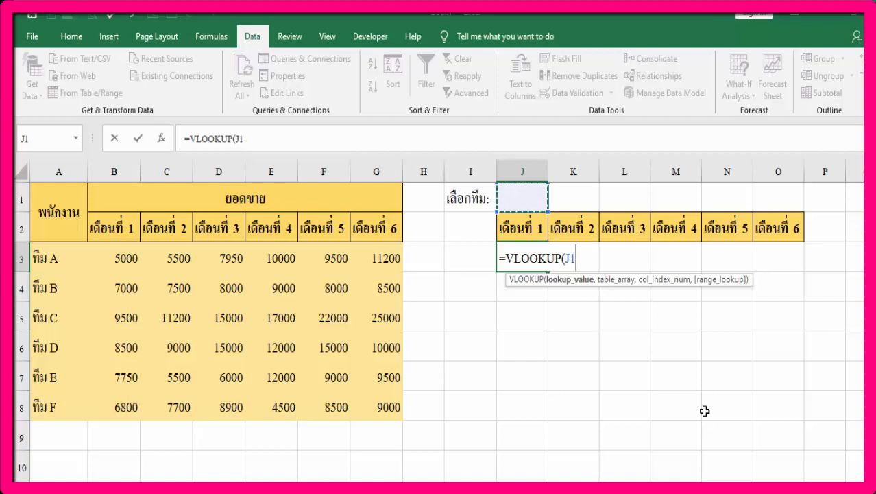
type(",")
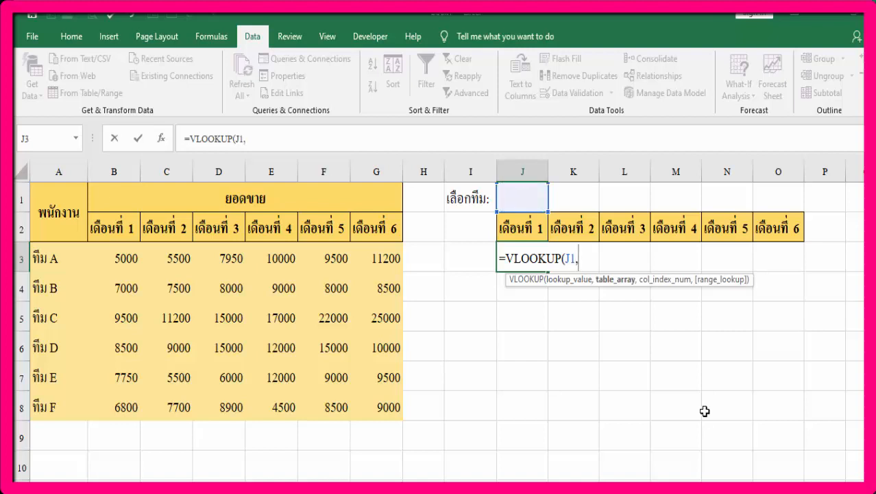
left_click(71, 259)
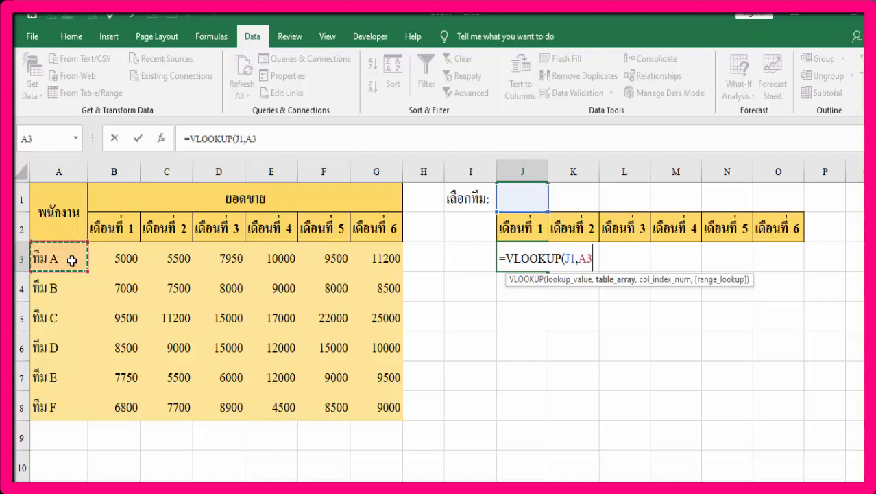
left_click_drag(71, 260, 395, 412)
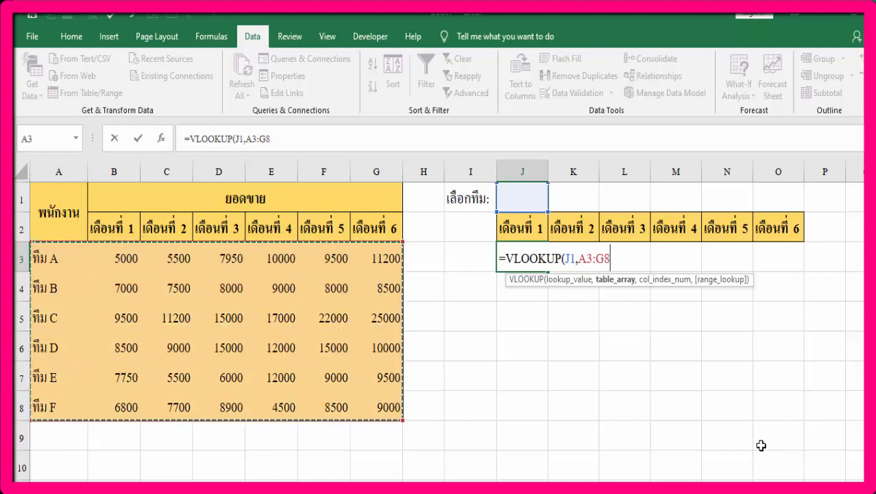
key("F4")
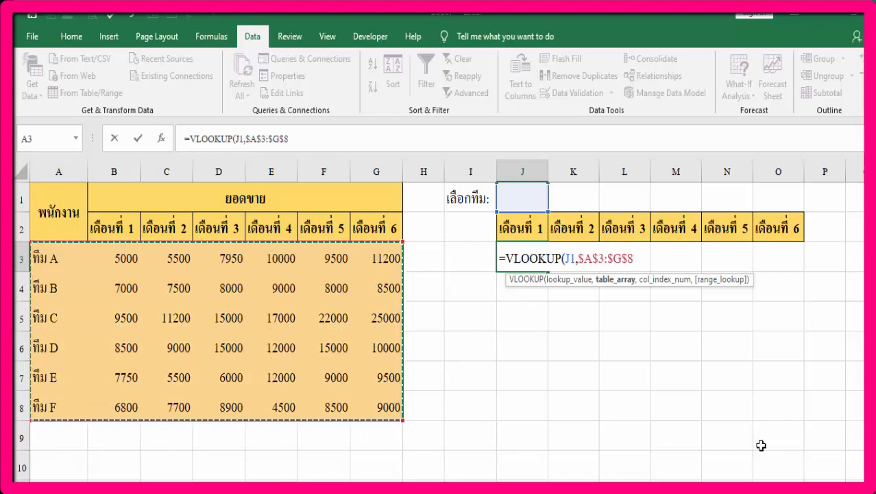
type(",")
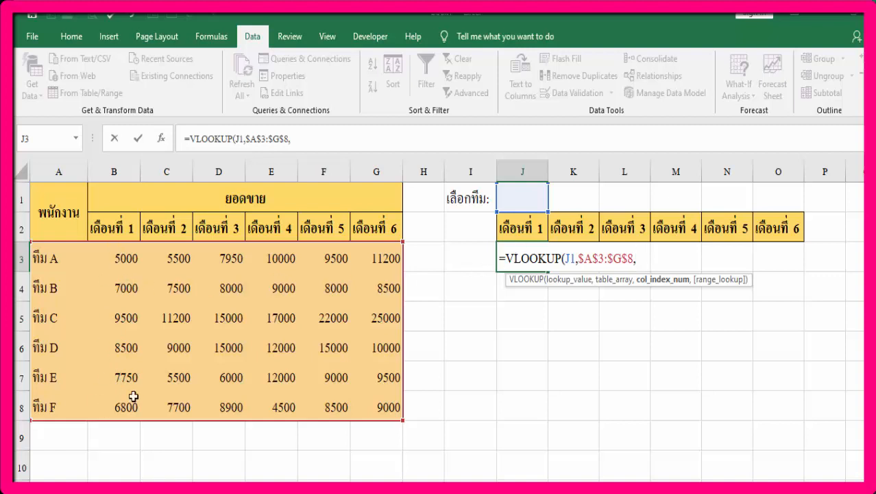
type("2,")
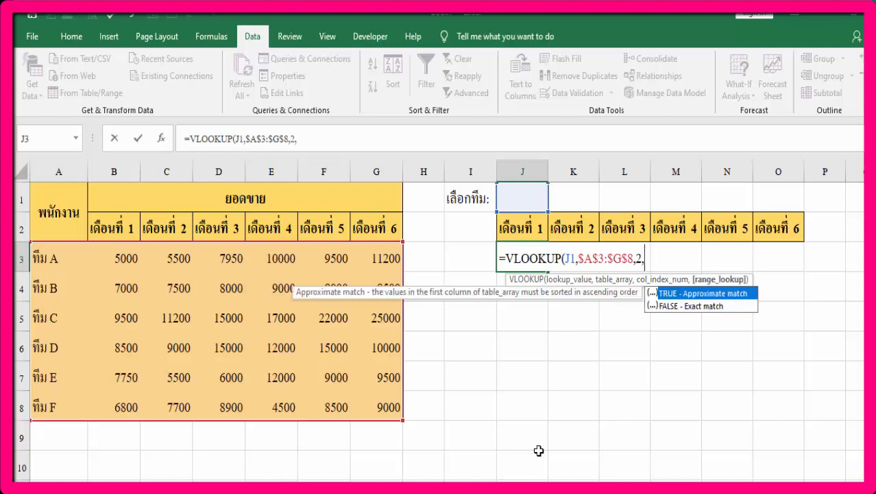
type("0)")
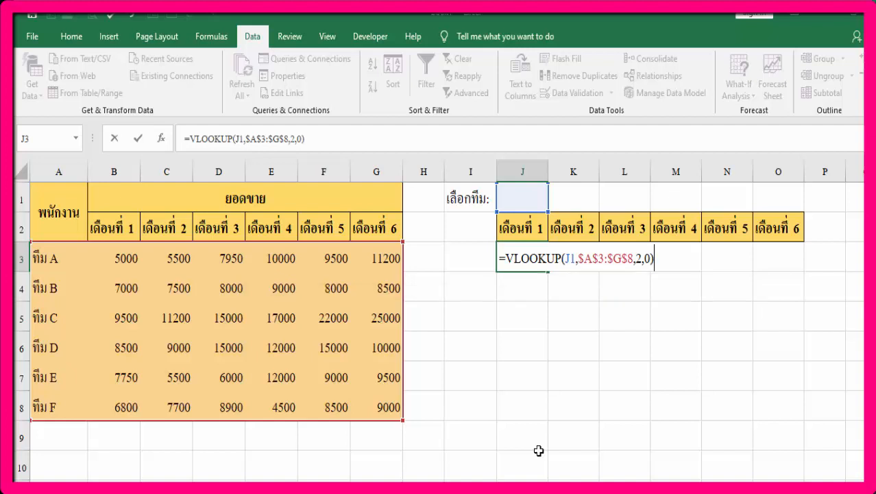
key("Tab")
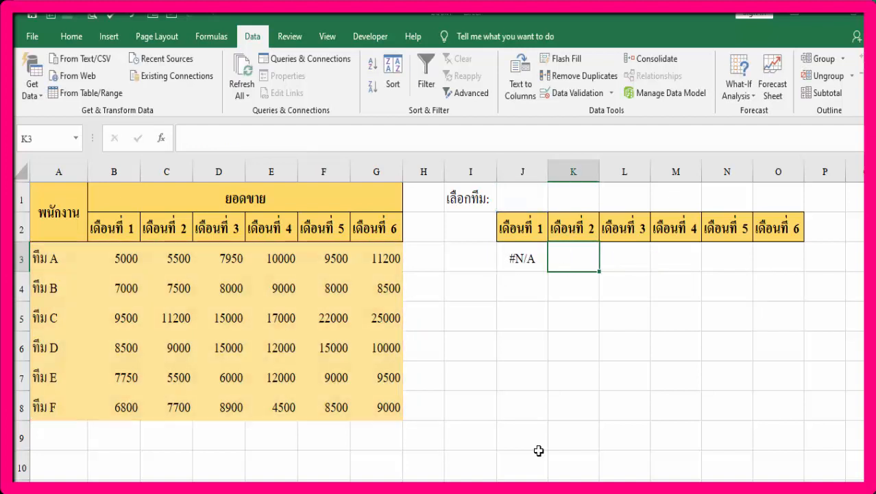
Step: Choose ทีม A from the drop-down list in J1 and compare the result in J3 with cell B3
left_click(521, 258)
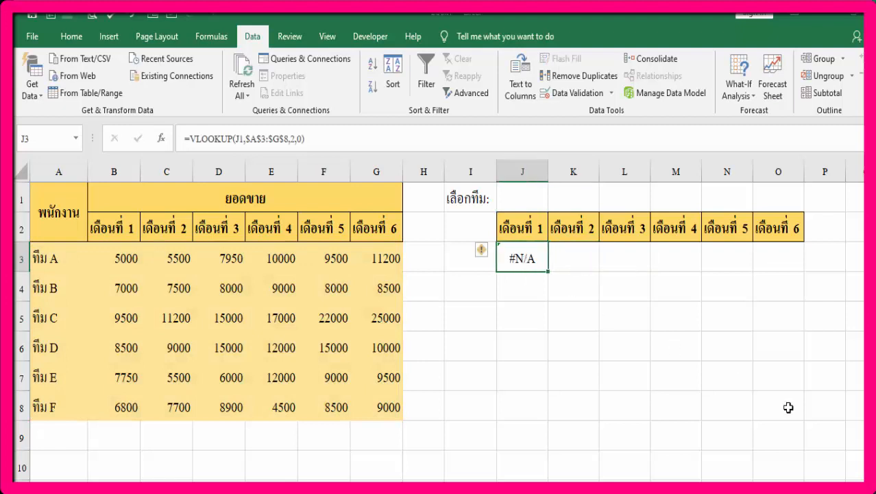
left_click(524, 195)
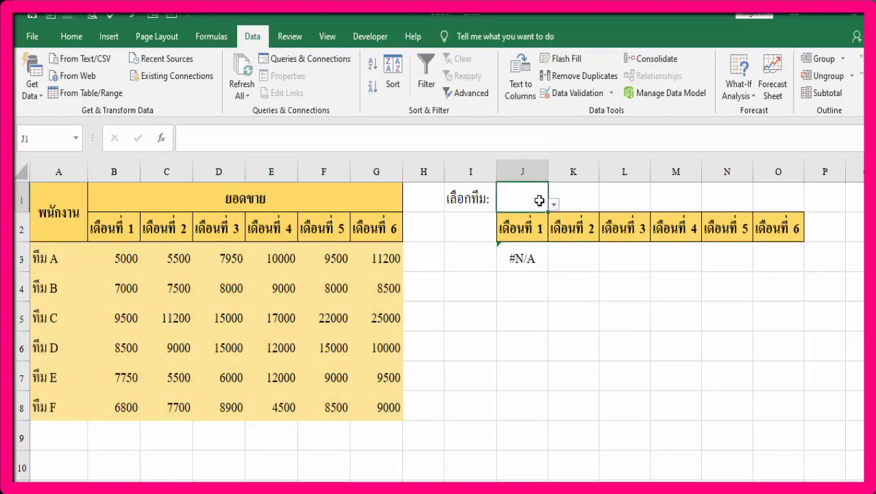
left_click(554, 206)
left_click(511, 218)
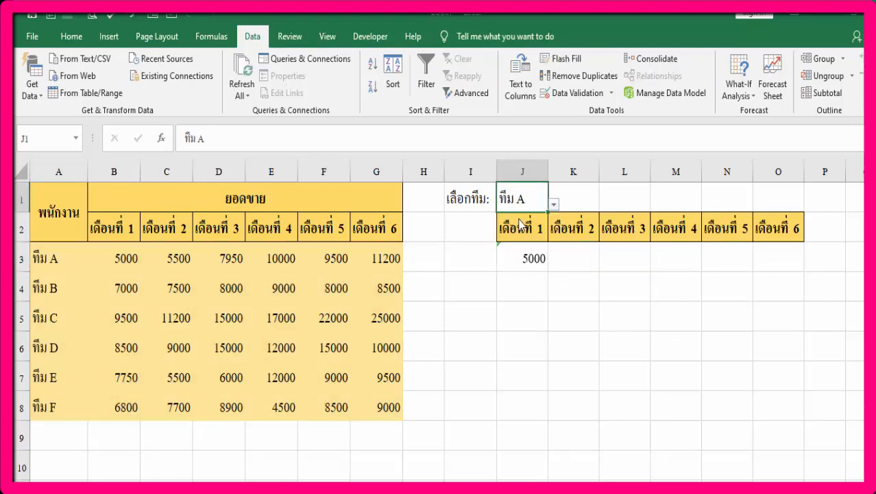
left_click(521, 261)
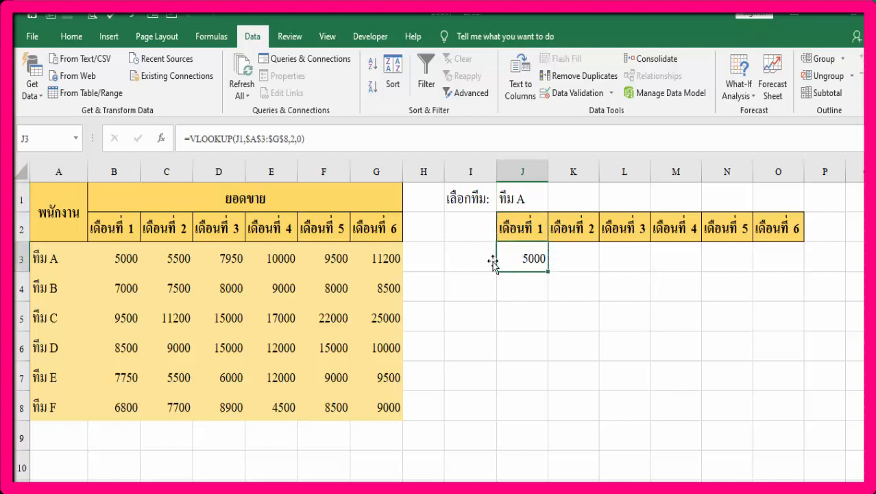
left_click(129, 262)
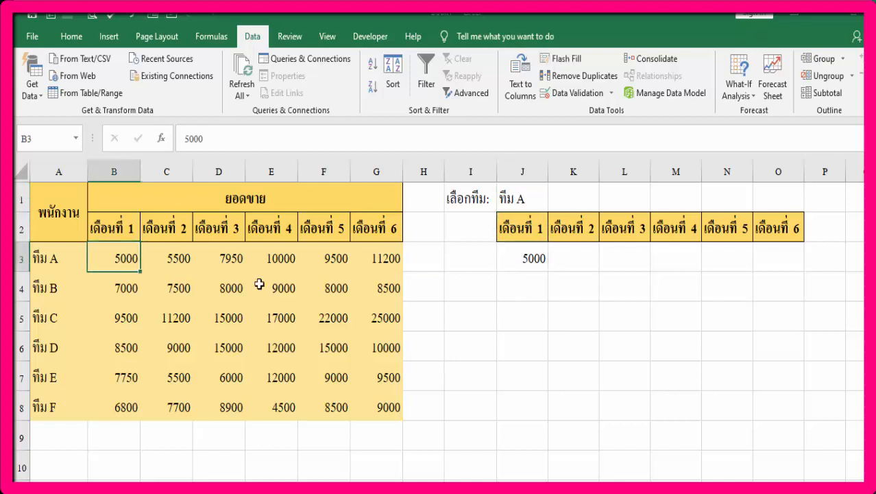
Step: Enter =VLOOKUP(J1,$A$3:$G$8,3,0) in cell K3 to look up the selected team's month 2 sales
left_click(579, 259)
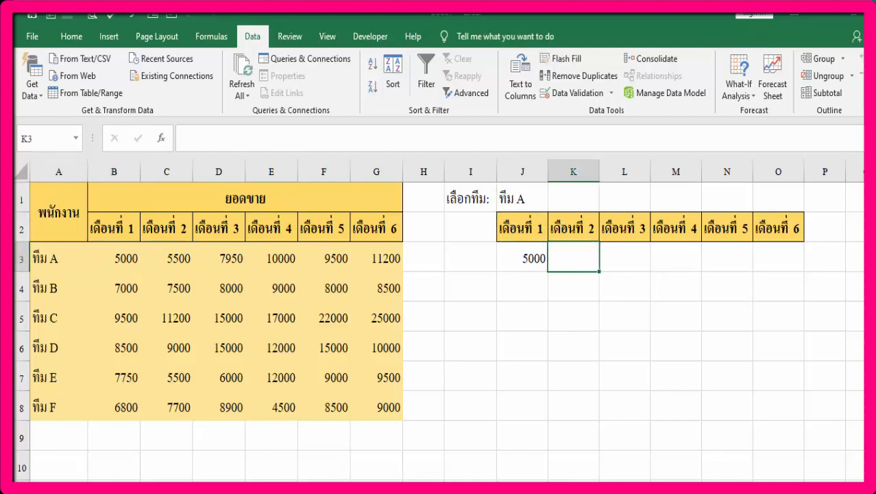
type("=")
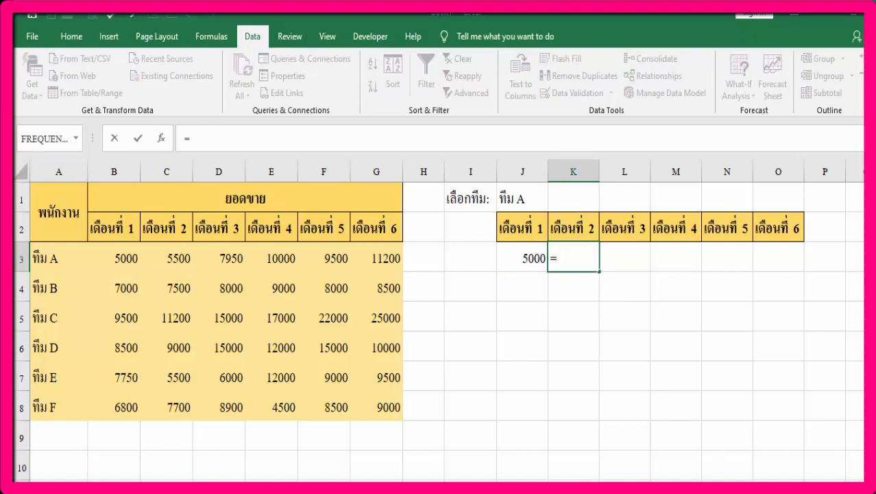
type("vloo")
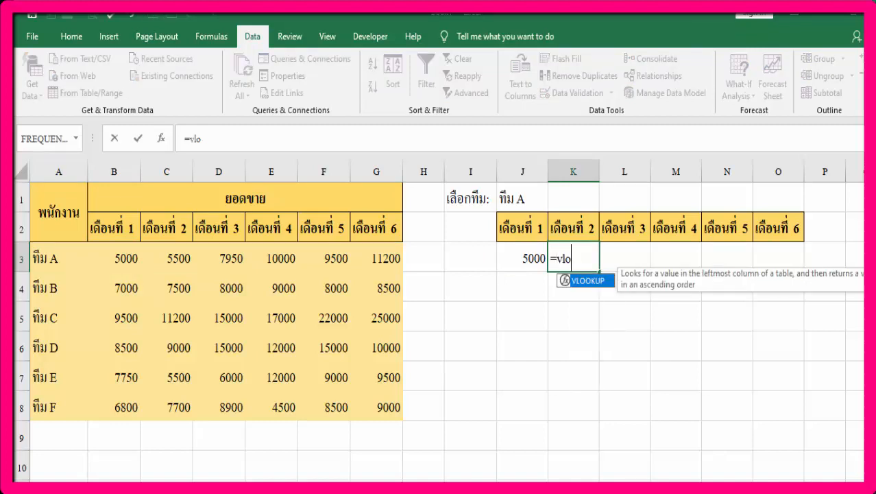
double_click(587, 282)
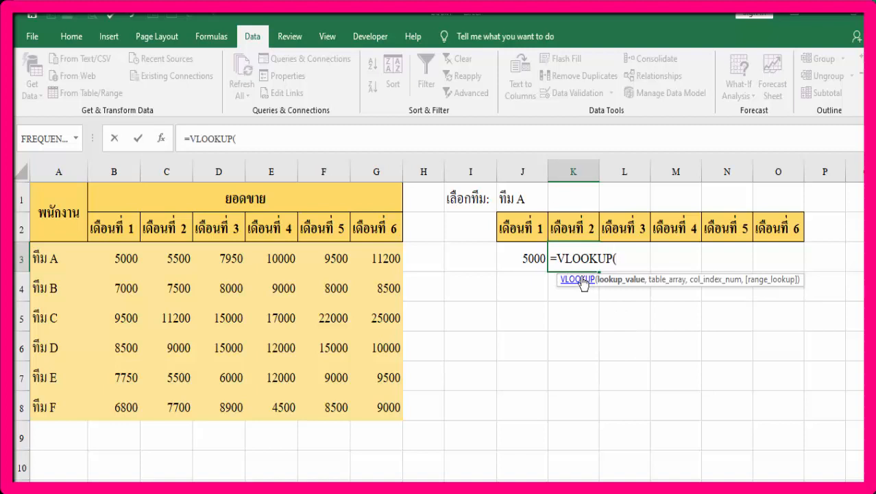
left_click(522, 197)
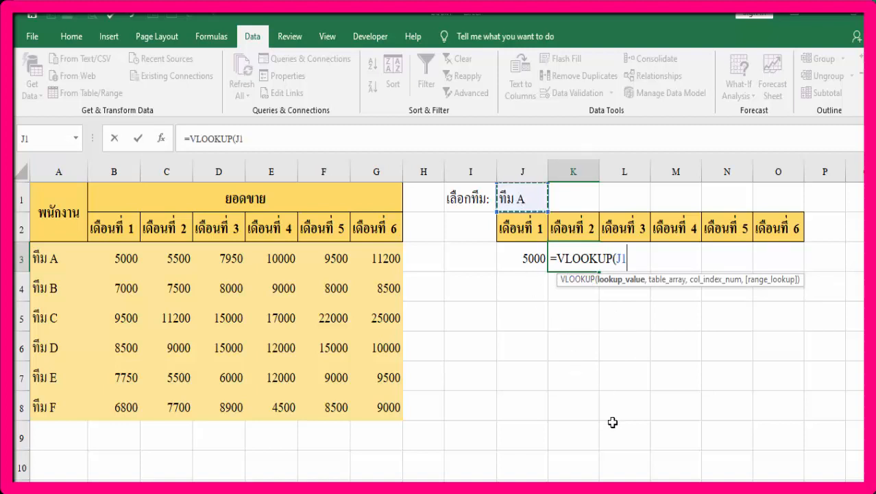
type(",")
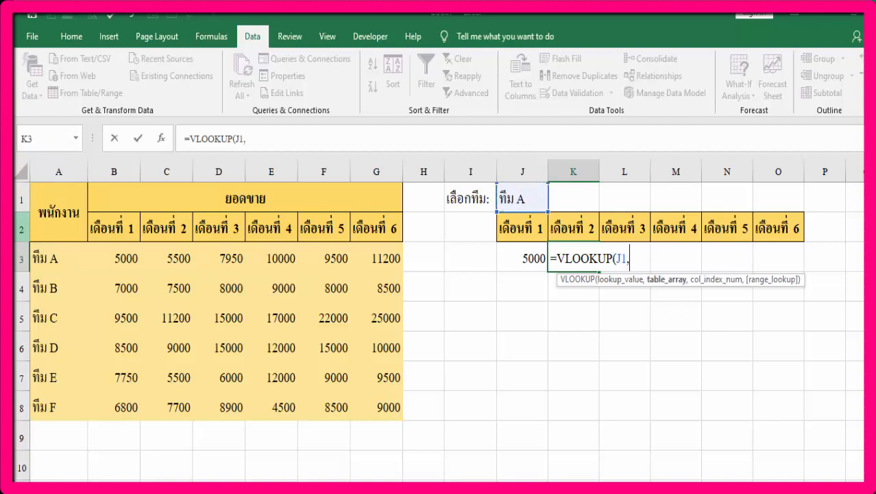
left_click_drag(68, 257, 397, 405)
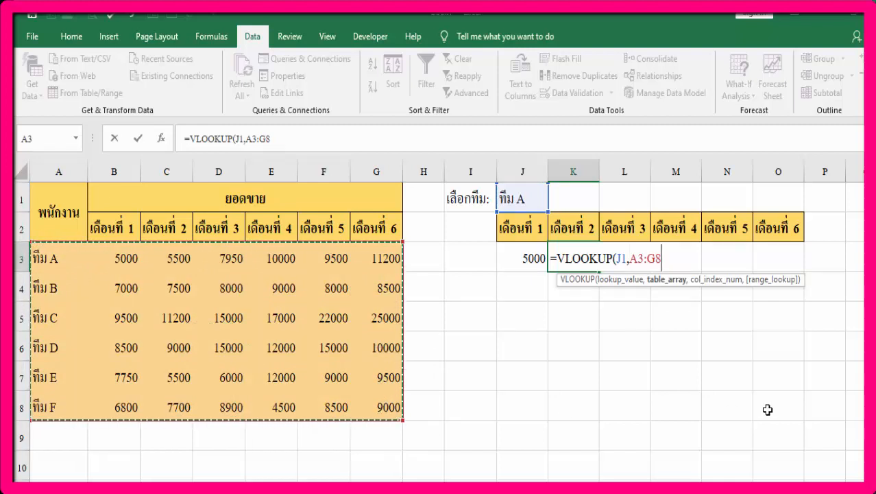
key("F4")
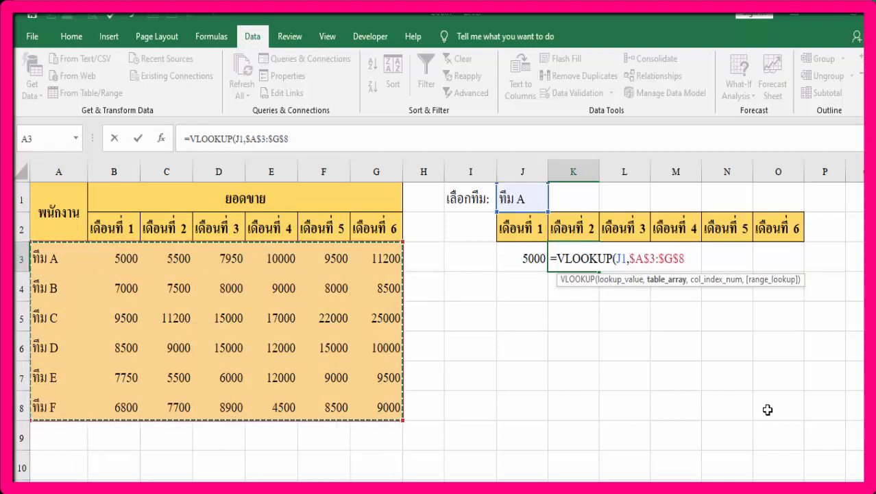
type(",")
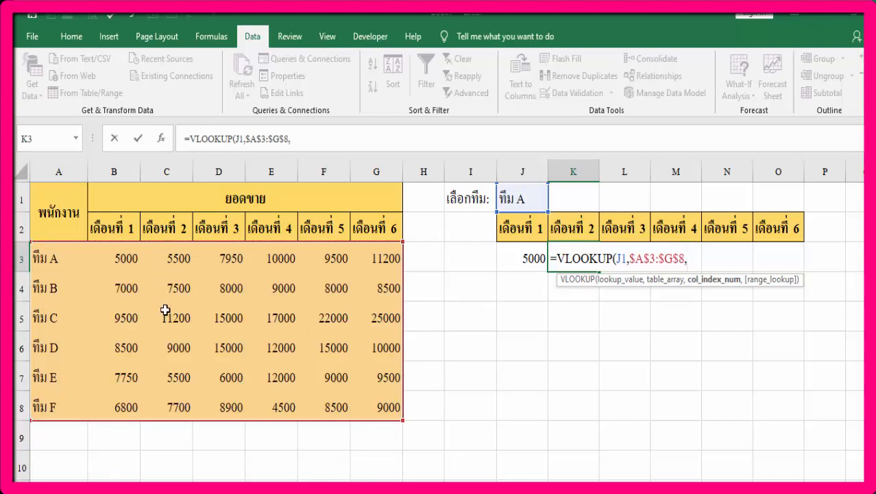
type("3,0")
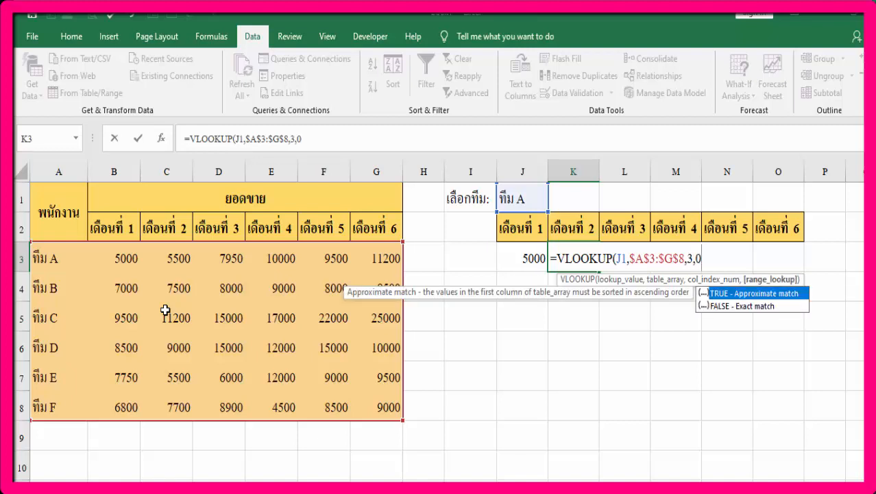
type(")")
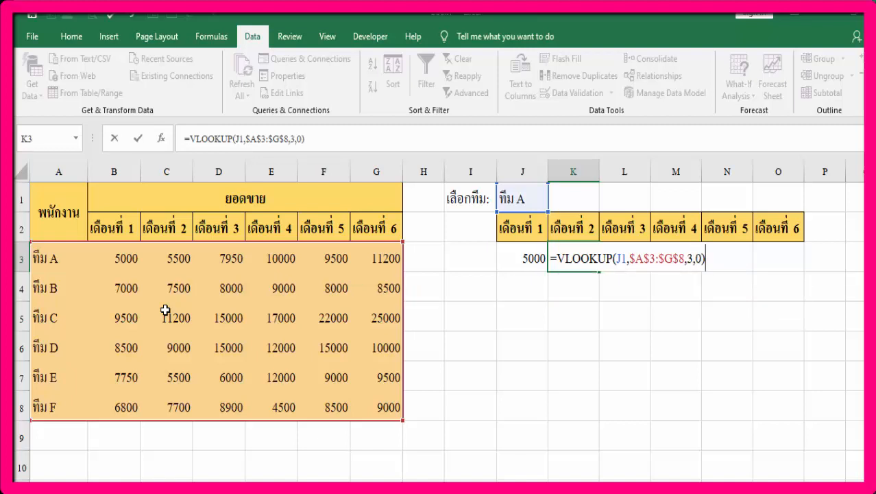
key("Tab")
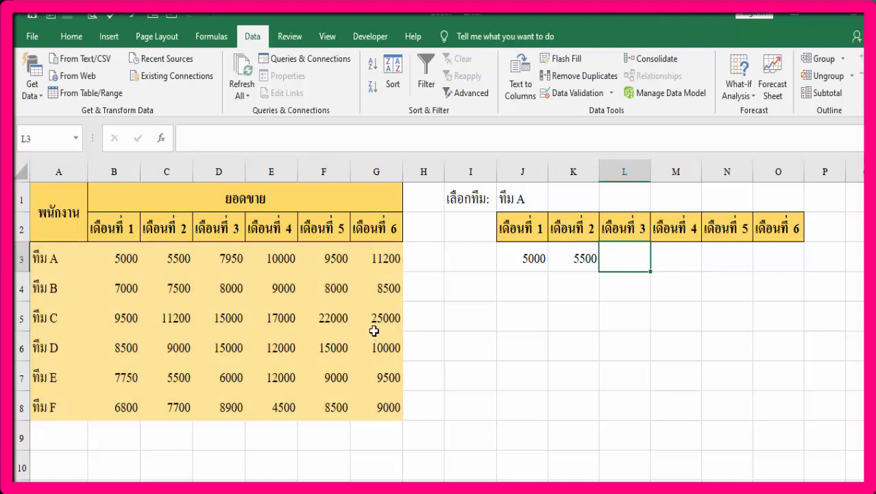
Step: Fill L3:O3 with =VLOOKUP($J$1,$A$3:$G$8,4,0) and its counterparts using column indexes 5, 6 and 7 for months 3 to 6
type("=VLOOKUP($J$1,$A$3:$G$8,4,0)")
key("Tab")
type("=VLOOKUP($J$1,$A$3:$G$8,5,0)")
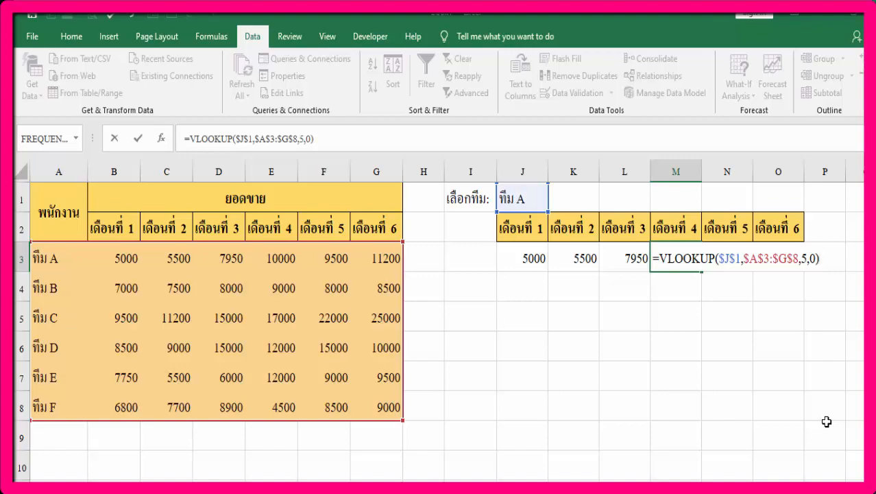
key("Tab")
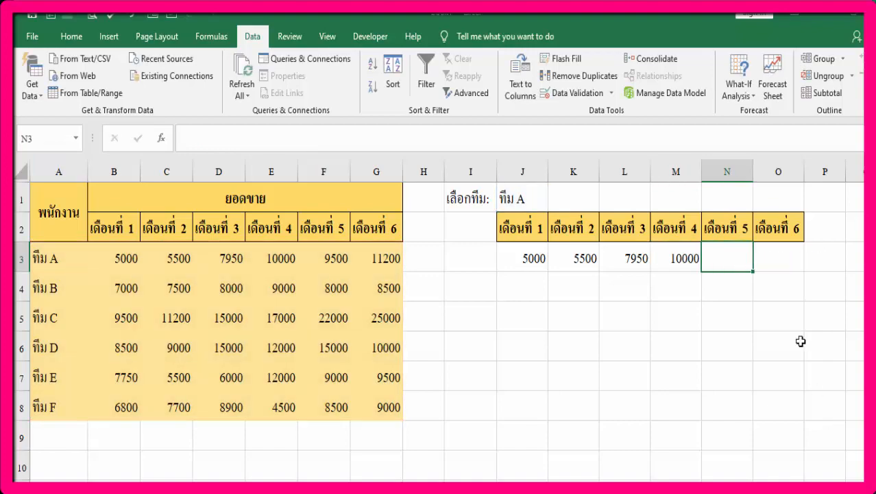
type("=VLOOKUP($J$1,$A$3:$G$8,6,0)")
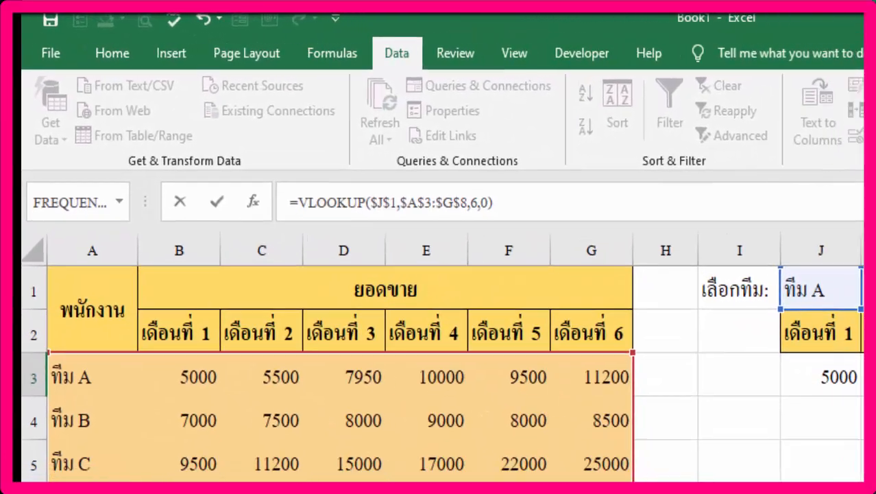
key("Tab")
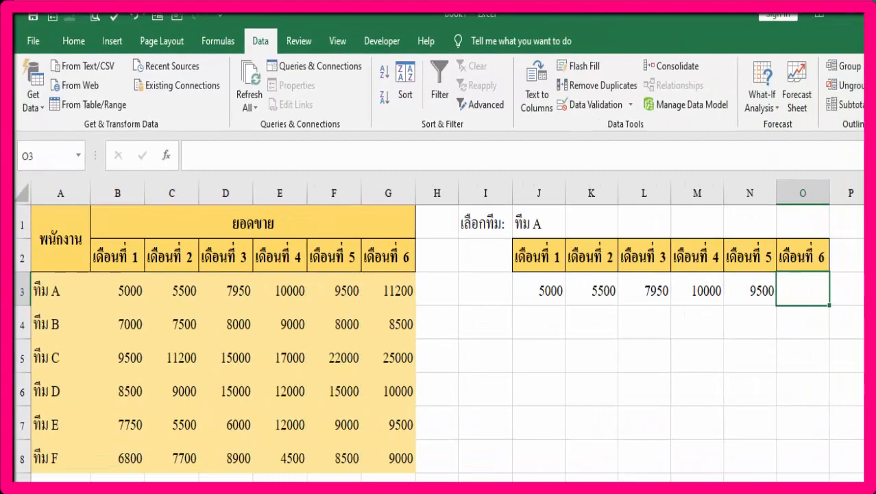
type("=VLOOKUP($J$1,$A$3:$G$8,7,0)")
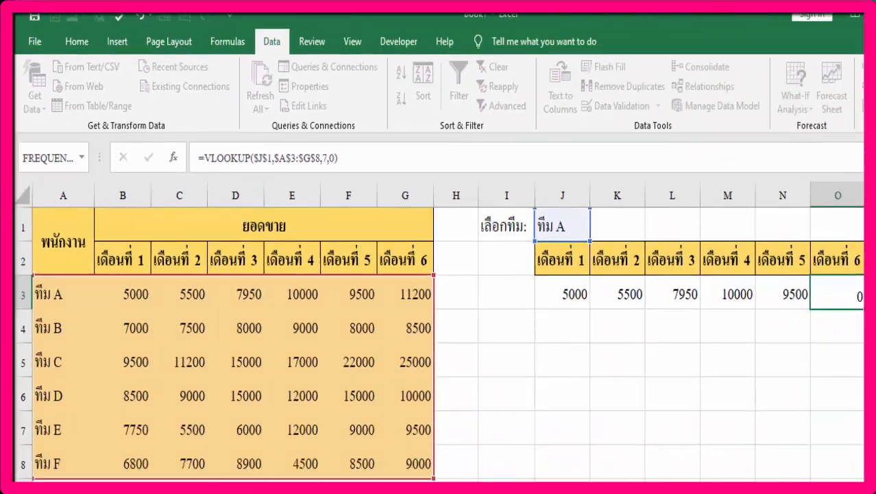
key("Return")
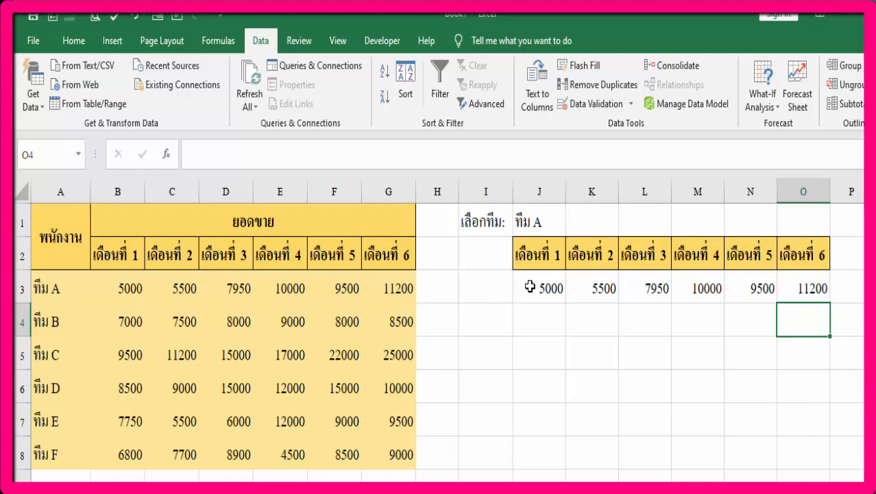
Step: Apply the comma number style to J3:O3 and widen columns J to O equally so the figures fit
left_click_drag(530, 287, 809, 288)
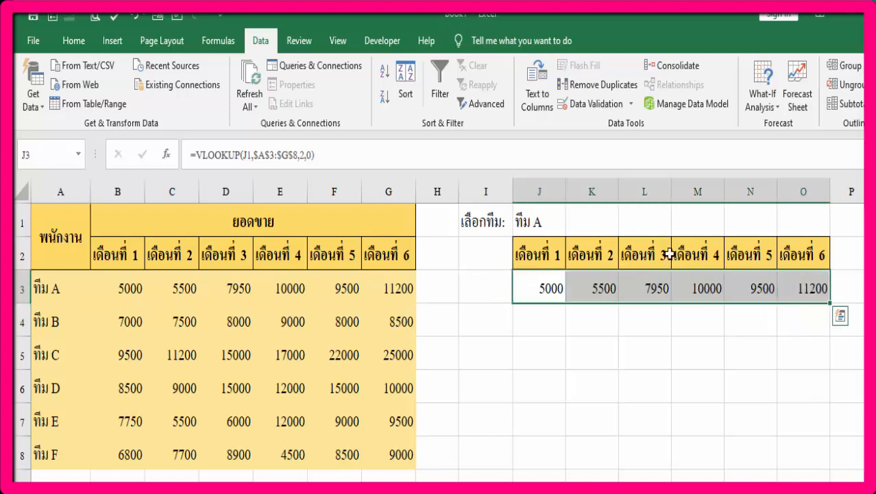
left_click(76, 41)
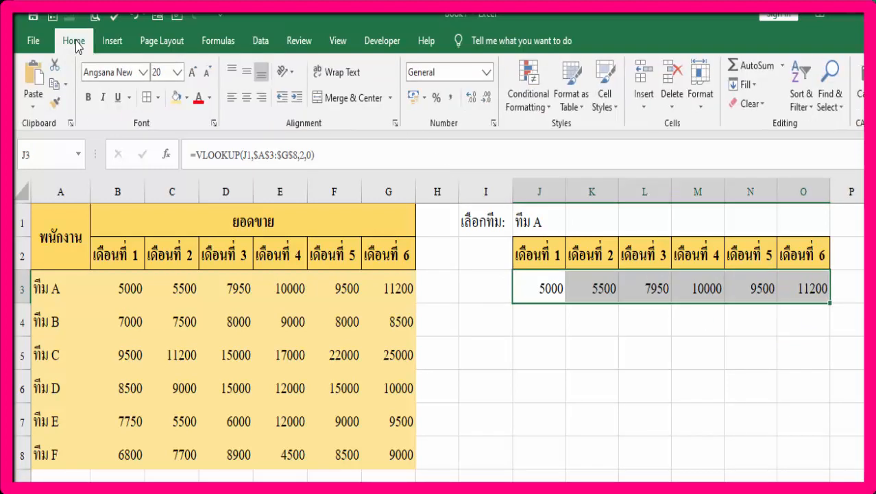
left_click(451, 98)
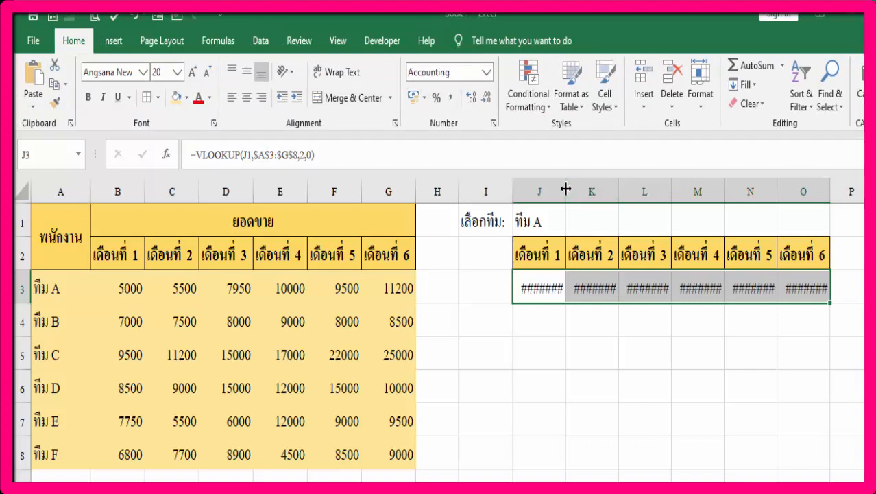
left_click_drag(548, 191, 816, 189)
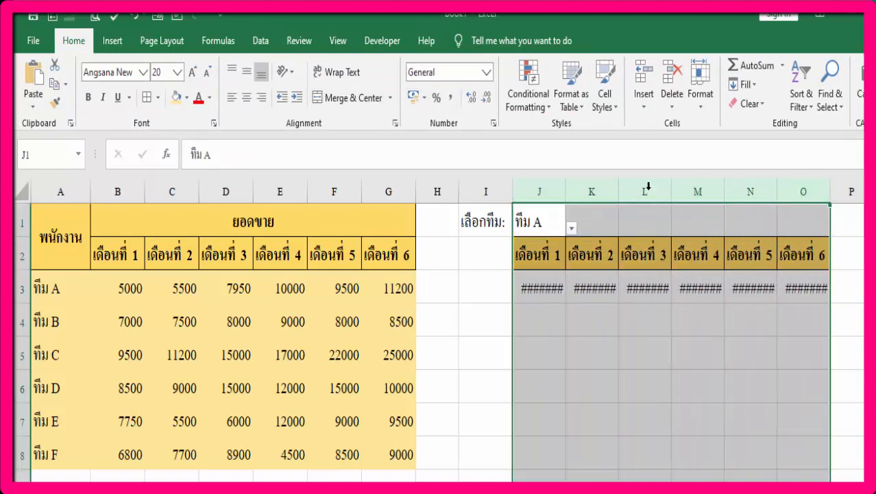
left_click_drag(566, 186, 575, 189)
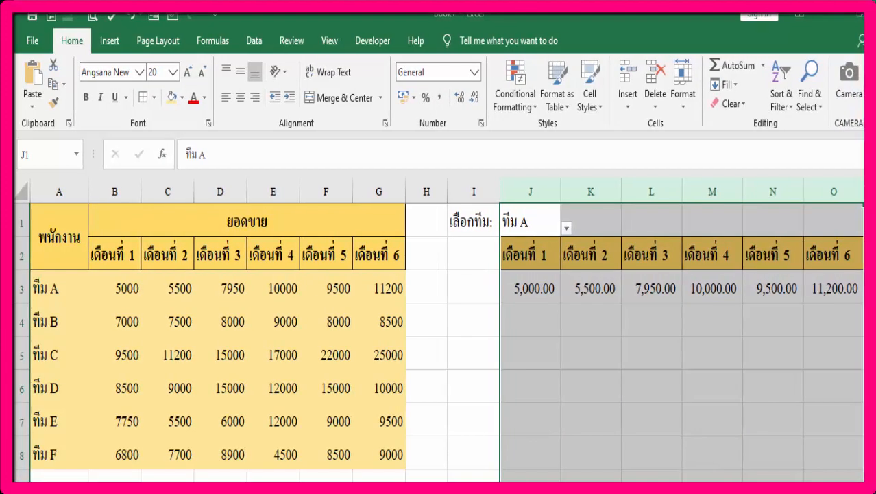
Step: Test the lookup by choosing ทีม B and then ทีม D from the drop-down list in J1
left_click(542, 223)
left_click(566, 227)
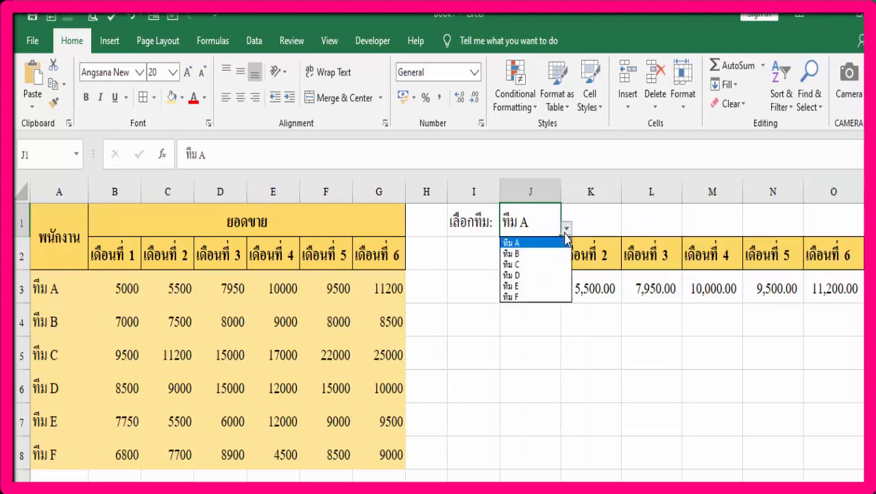
left_click(539, 254)
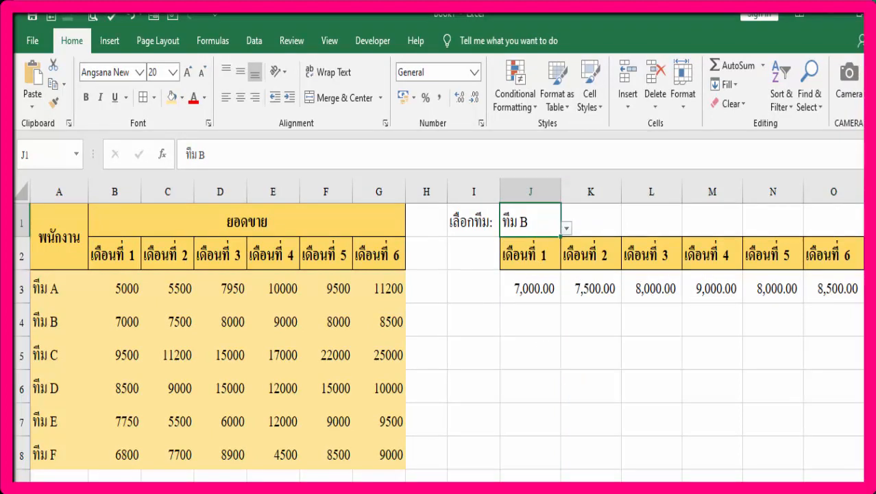
left_click(567, 227)
left_click(554, 274)
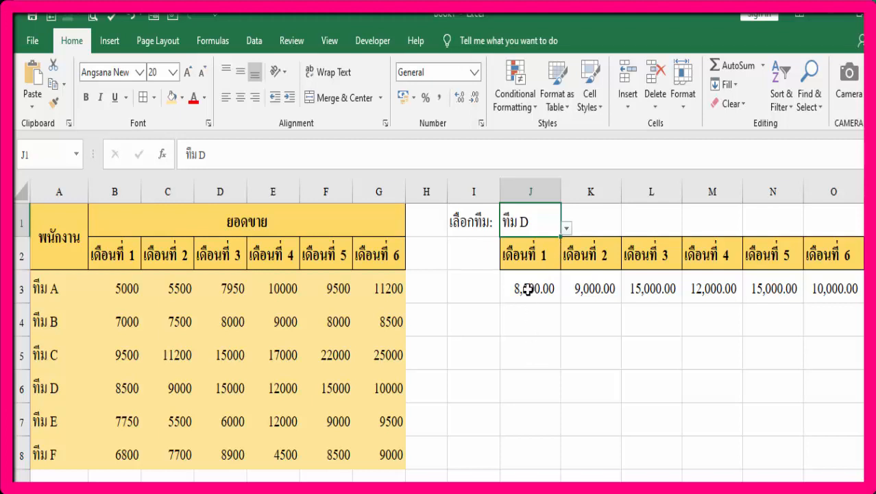
Step: Insert a 2-D clustered column chart from the month headings and sales figures in J2:O3
left_click_drag(529, 261, 831, 284)
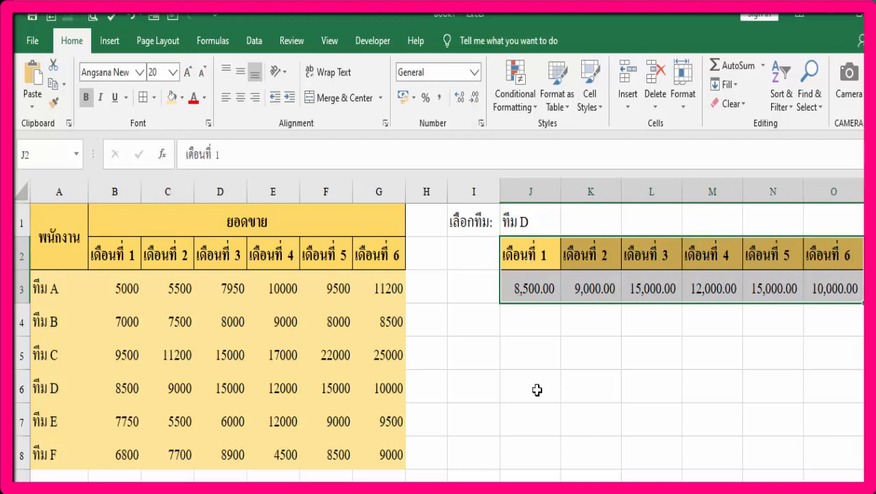
left_click(108, 43)
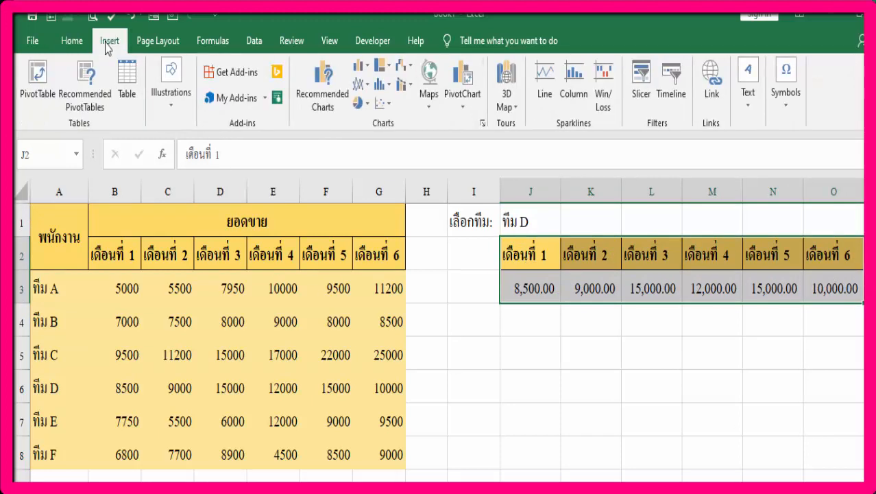
left_click(365, 67)
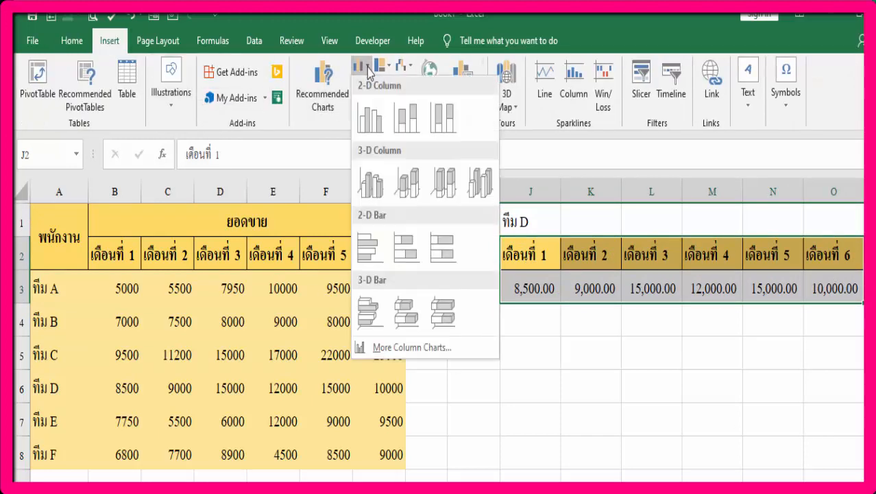
left_click(370, 118)
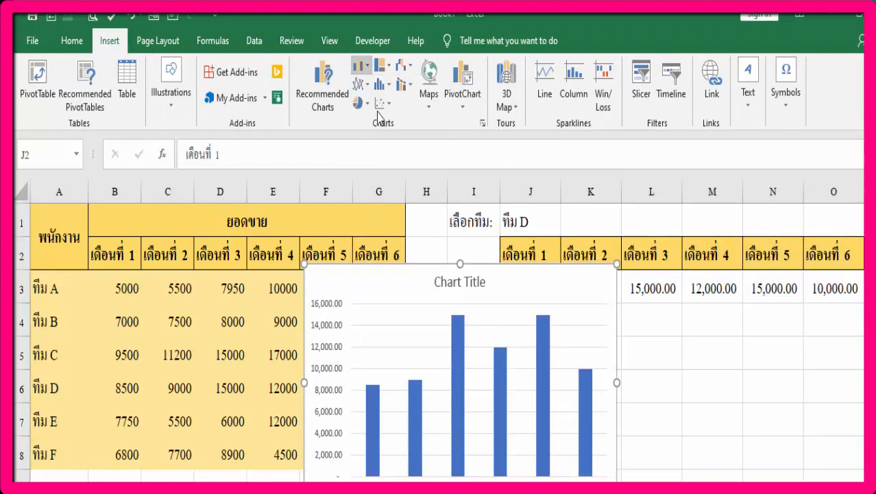
Step: Delete the chart title, then move and resize the chart to sit directly below the J2:O3 table
left_click(472, 280)
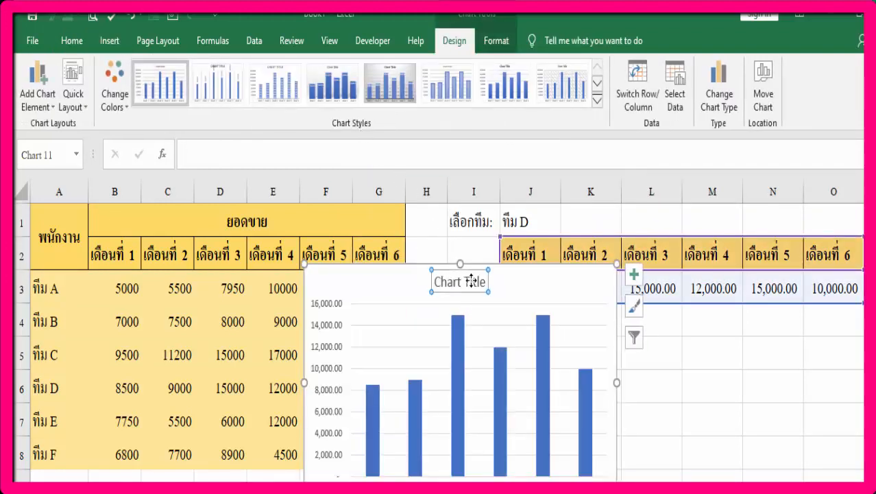
key("Delete")
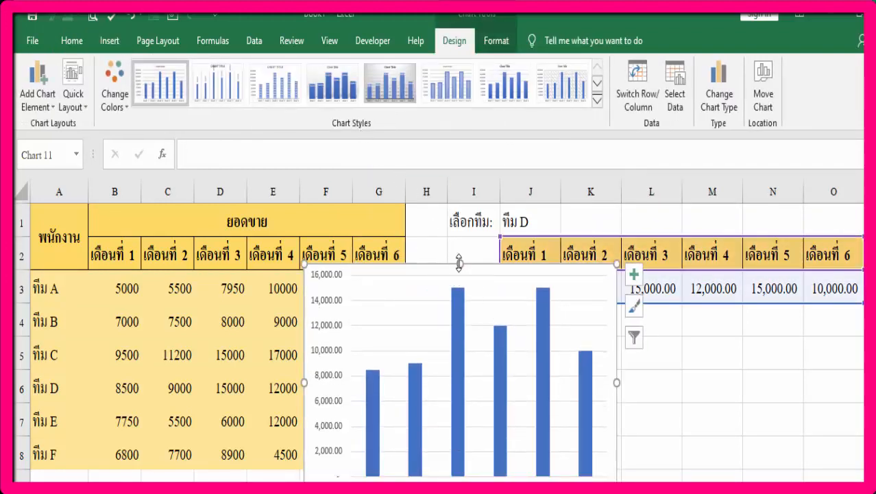
left_click_drag(460, 263, 704, 312)
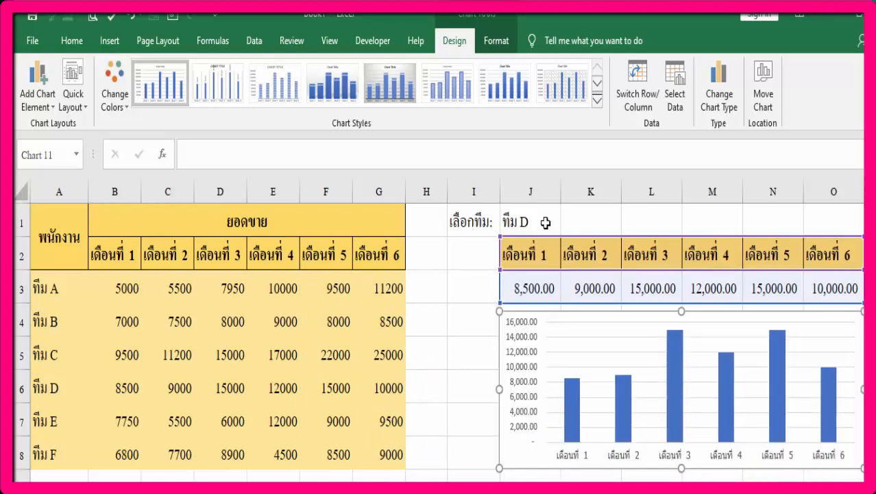
Step: Choose ทีม E and then ทีม A from the drop-down list in J1 to check that the chart follows the selection
left_click(550, 226)
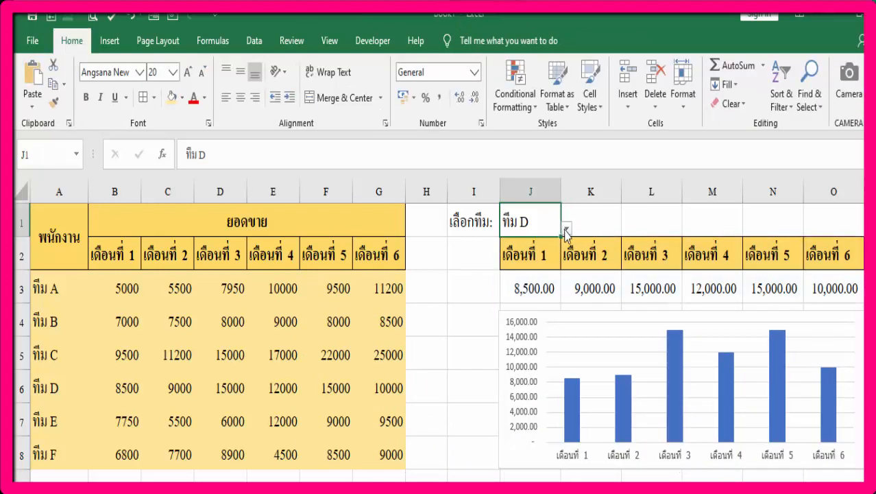
left_click(566, 229)
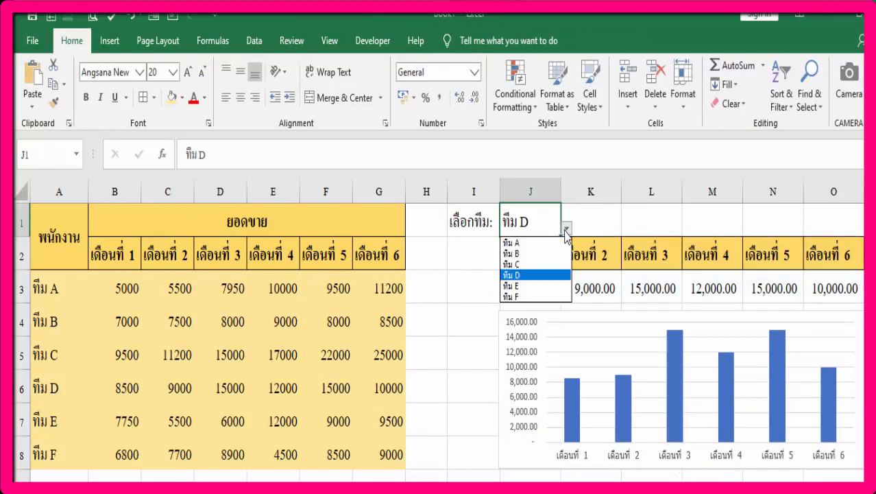
left_click(528, 290)
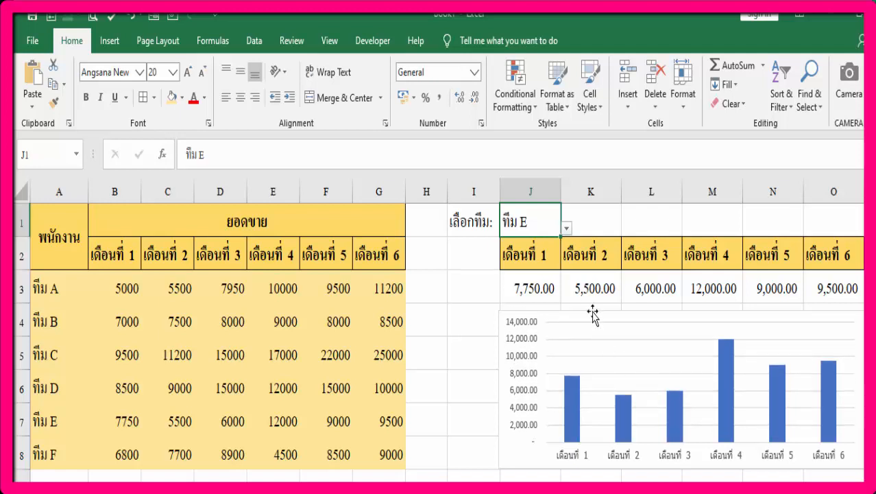
left_click(566, 229)
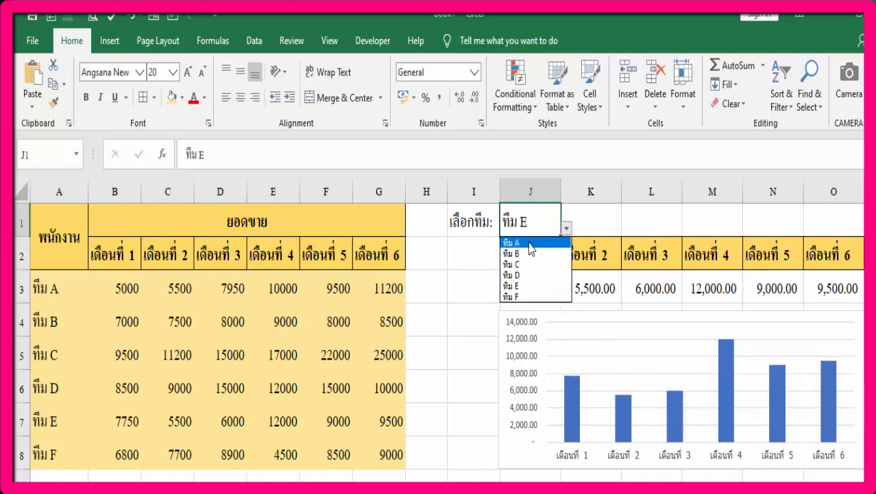
left_click(528, 239)
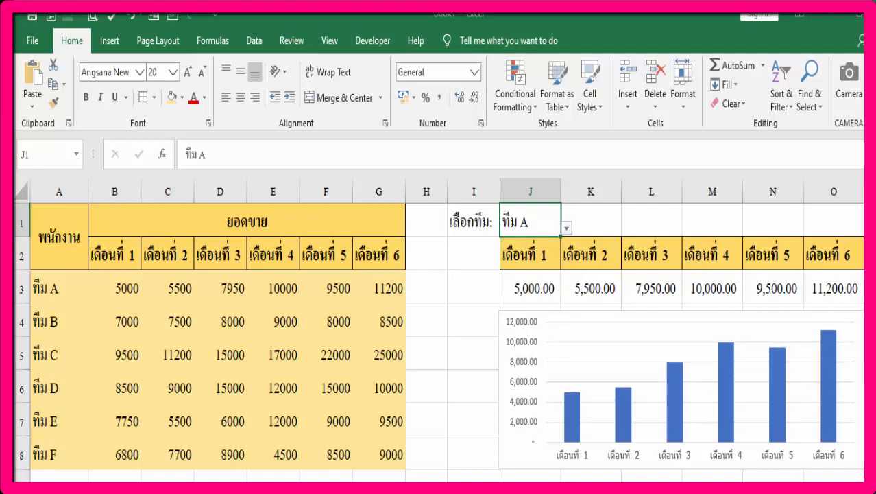